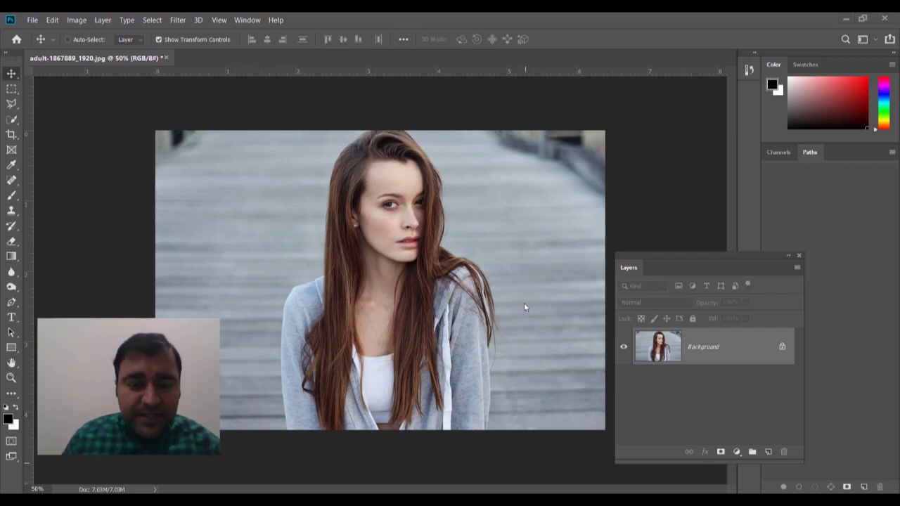
Convert the Background into Layer 0 and duplicate it as Layer 0 copy
key(ctrl+shift+n)
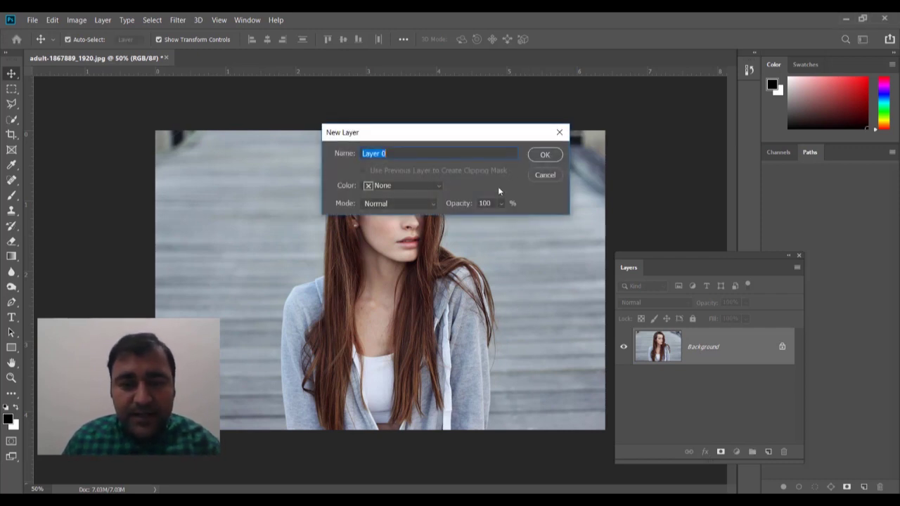
click(544, 155)
key(ctrl+j)
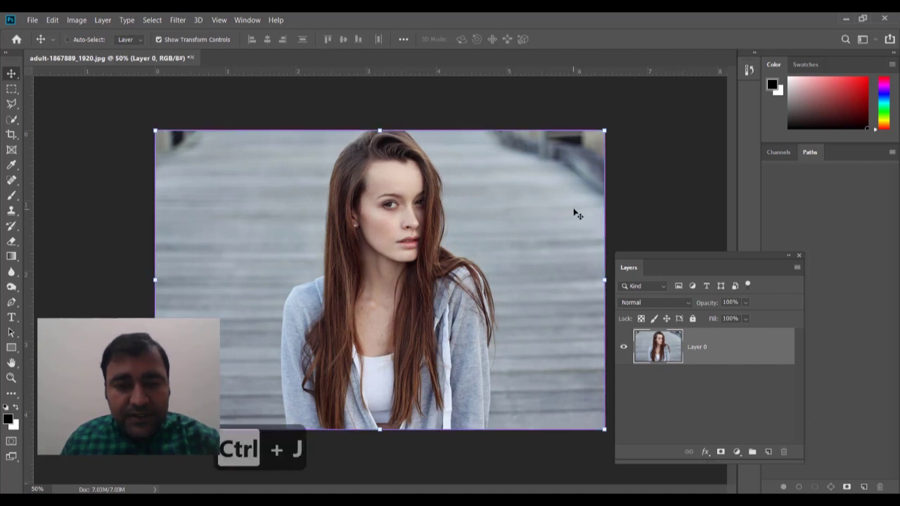
Hide the original Layer 0, make Layer 0 copy the active layer, and open the Filter menu
click(665, 197)
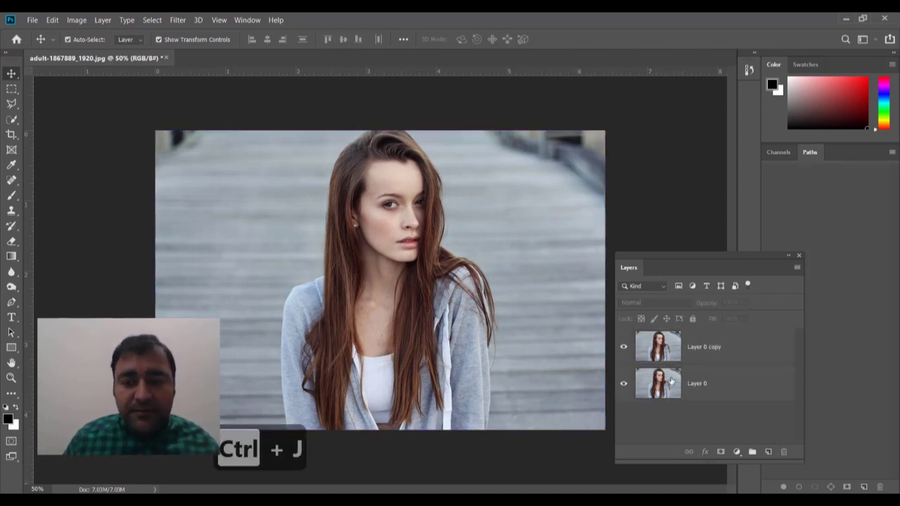
click(679, 385)
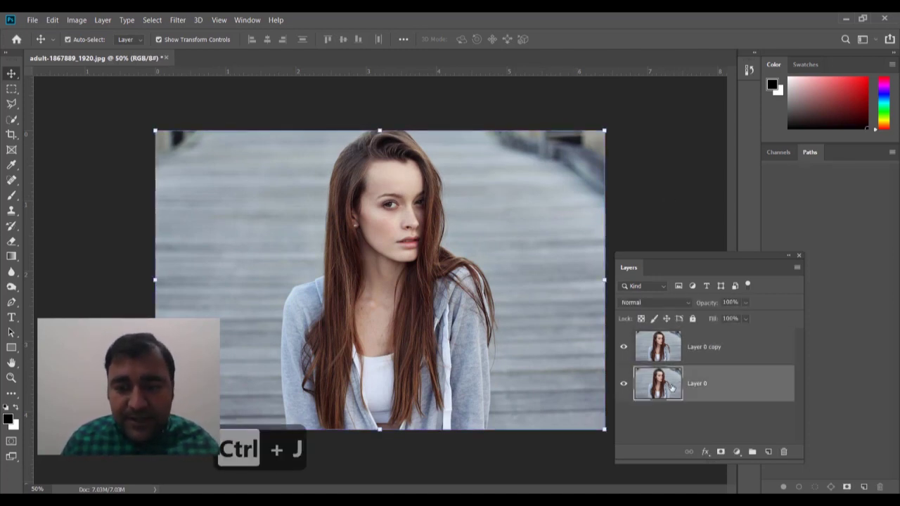
click(624, 383)
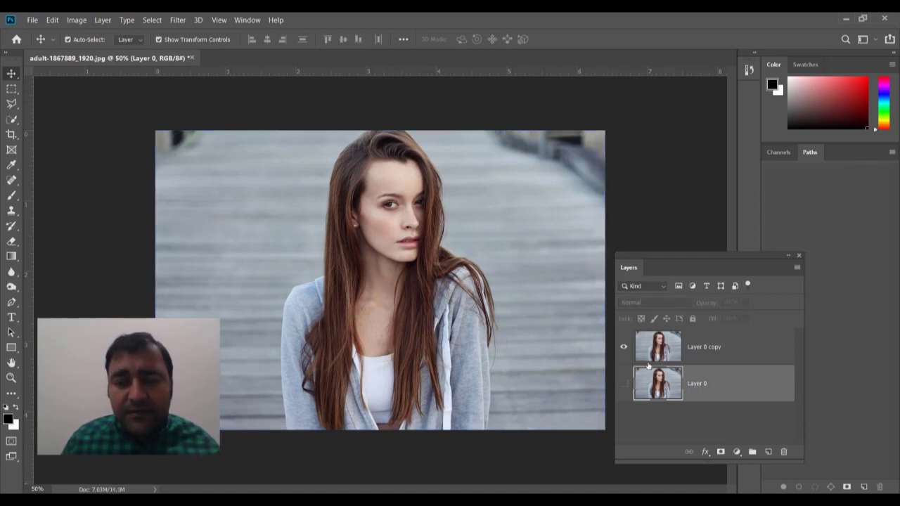
click(662, 345)
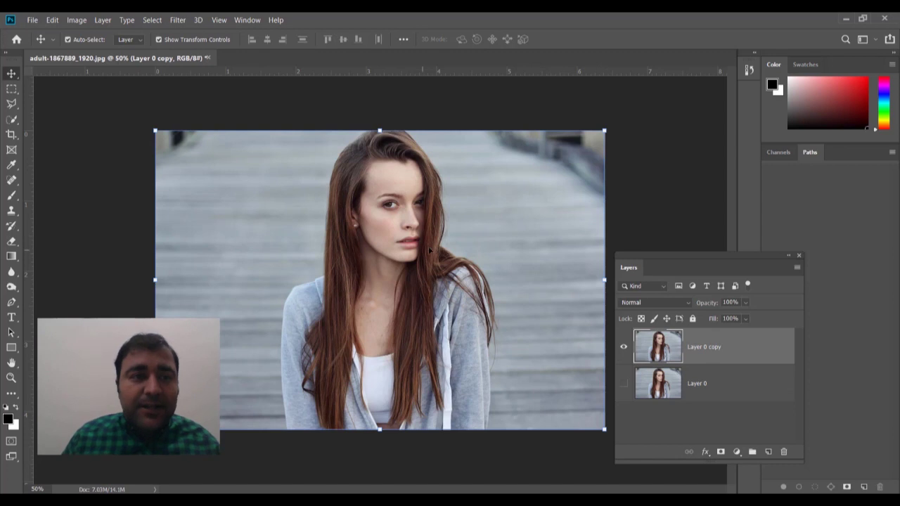
click(178, 19)
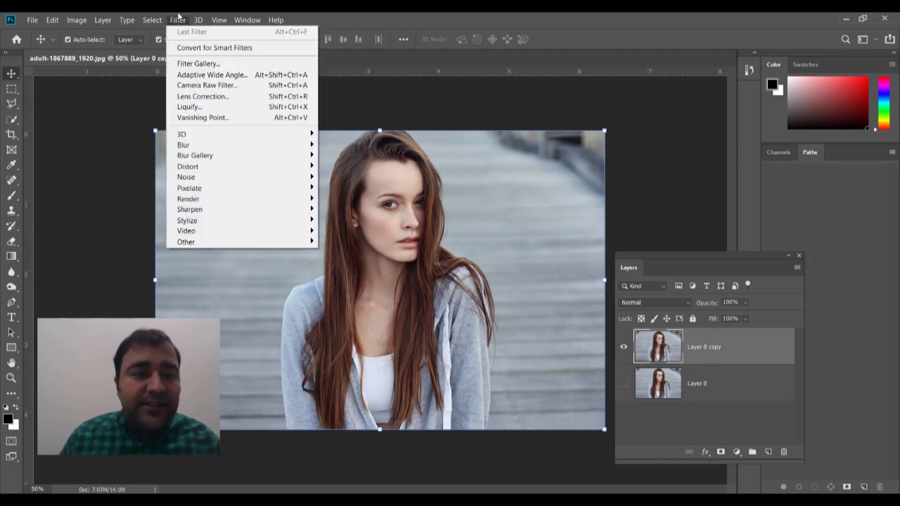
Open the Filter Gallery with the preview at 66.7% and the Artistic filters expanded
click(214, 64)
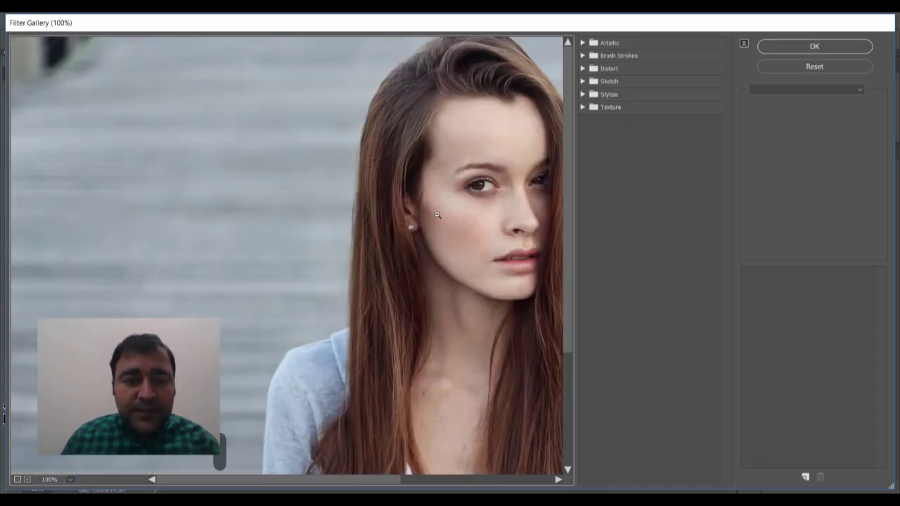
alt+scroll(443, 214, down, 1)
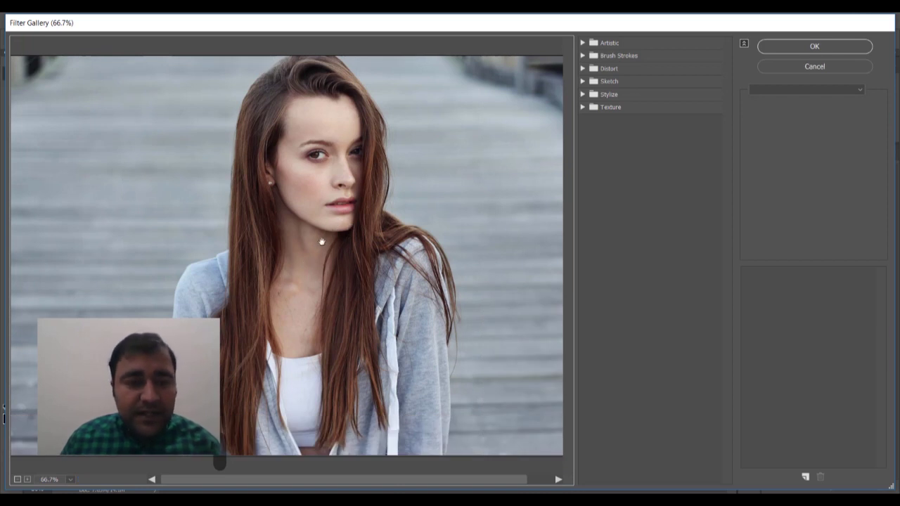
ctrl+click(328, 241)
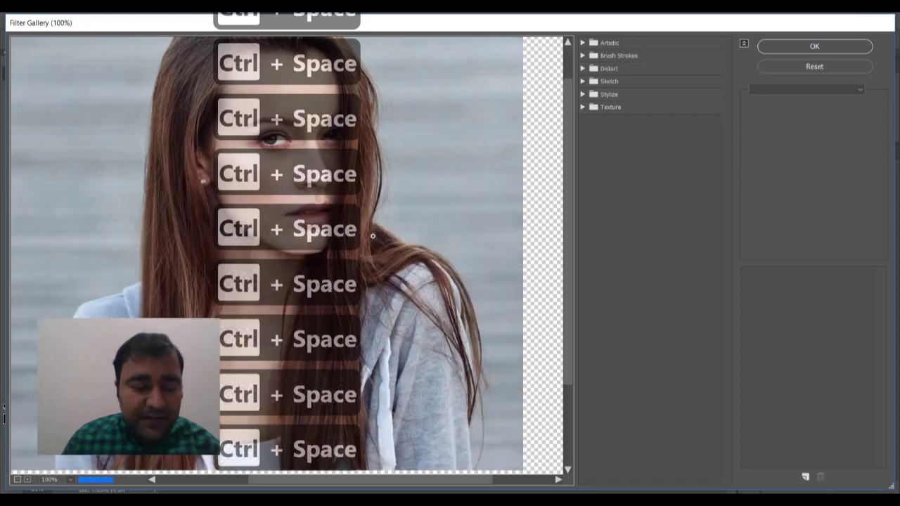
ctrl+alt+click(372, 235)
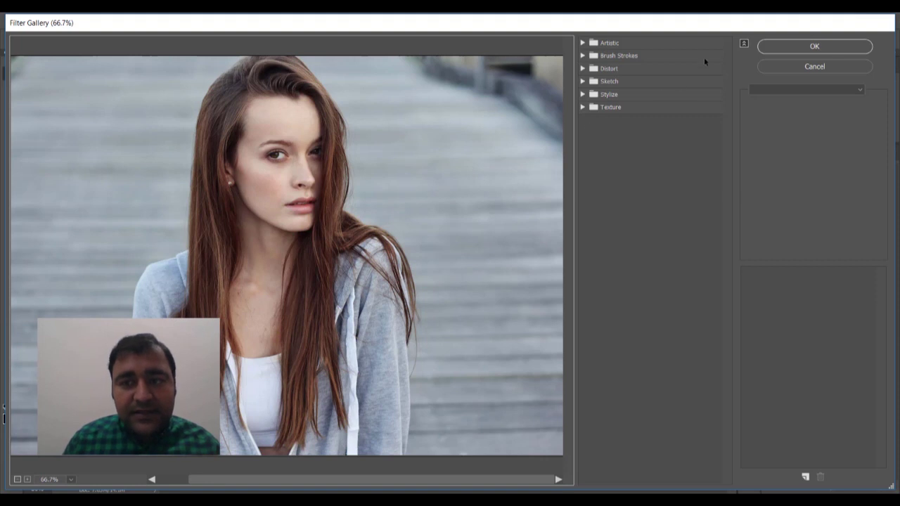
click(744, 44)
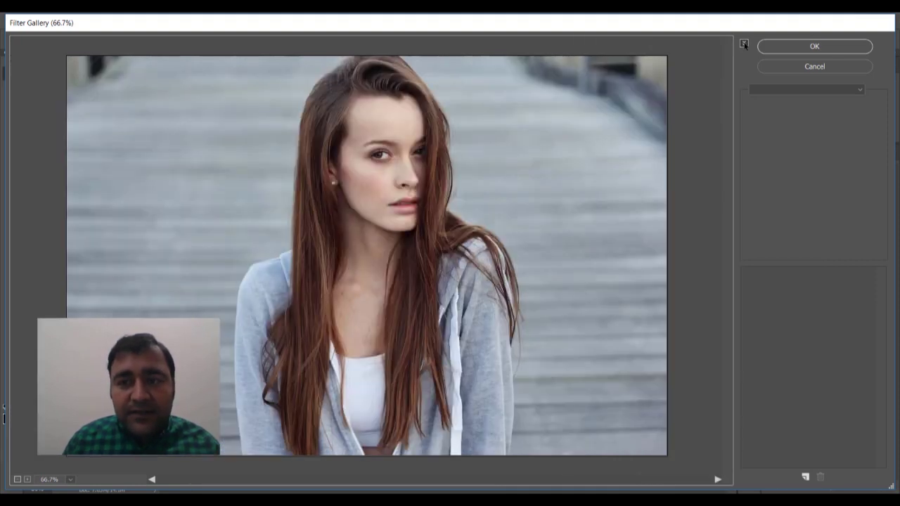
click(744, 44)
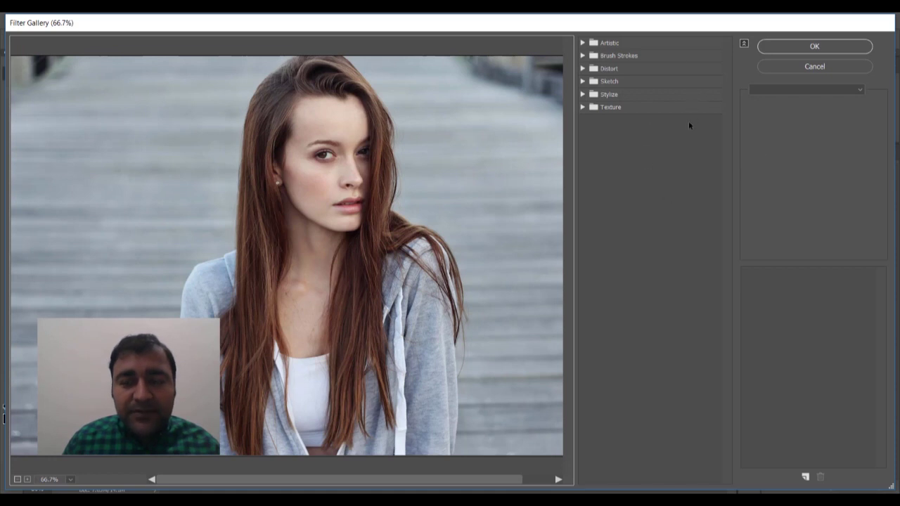
click(583, 43)
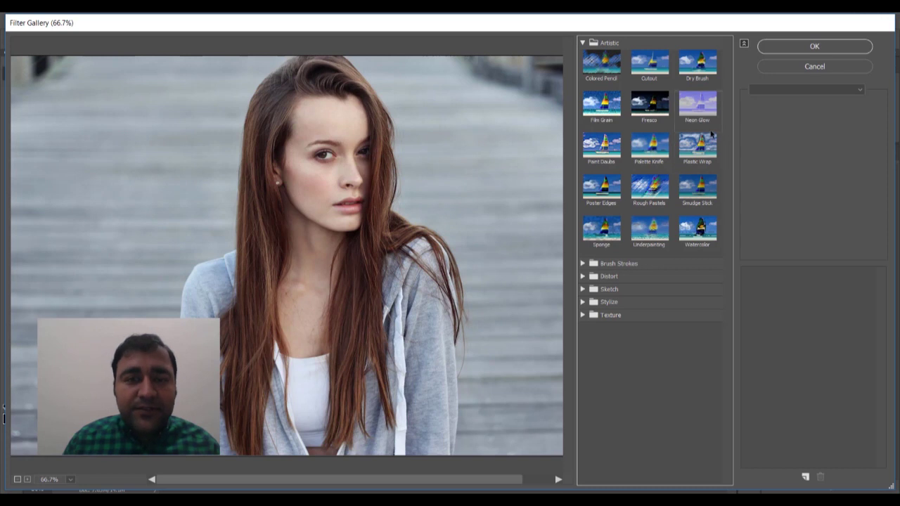
Preview Colored Pencil with Pencil Width 13, then switch the preview to Cutout
click(602, 65)
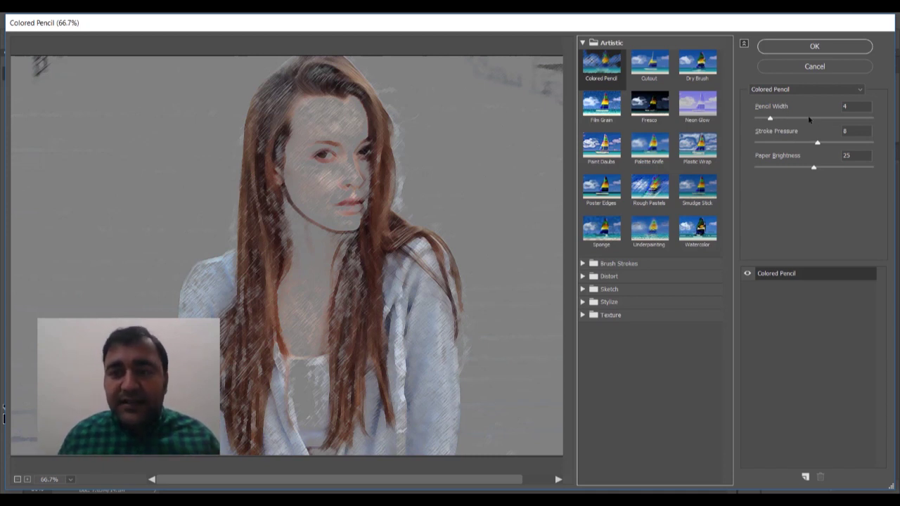
click(776, 119)
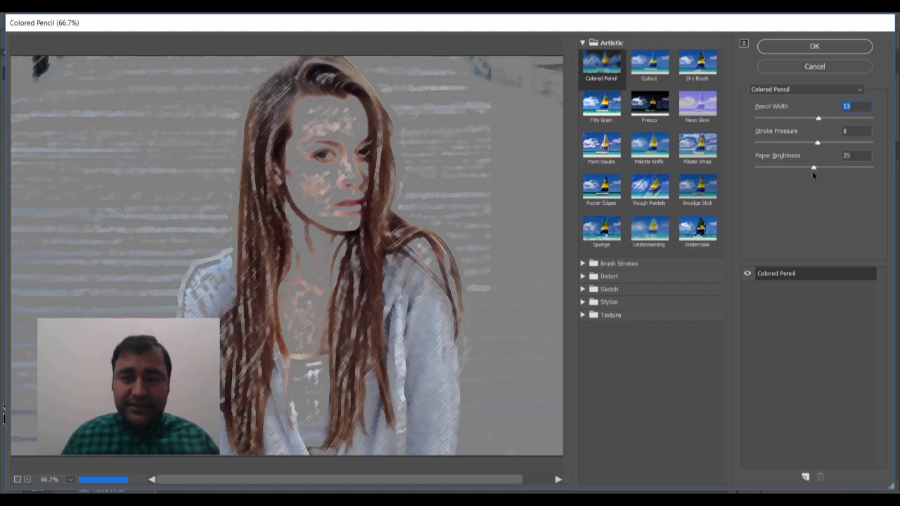
click(659, 68)
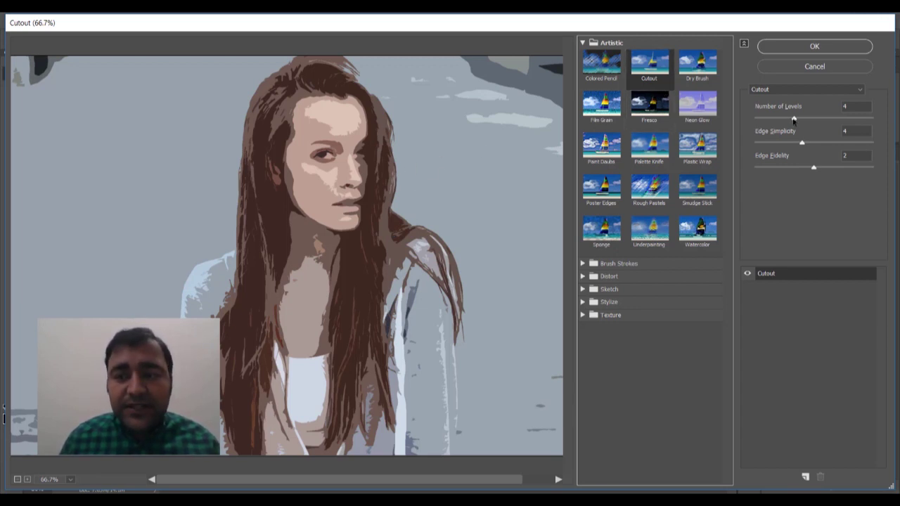
Adjust Cutout's Number of Levels to 5, then switch the preview to Dry Brush
drag(797, 119, 820, 118)
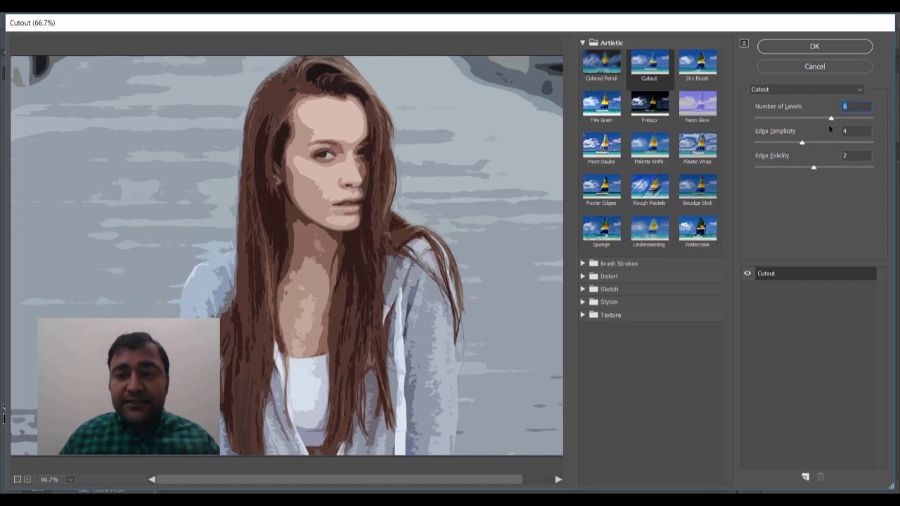
drag(829, 118, 775, 118)
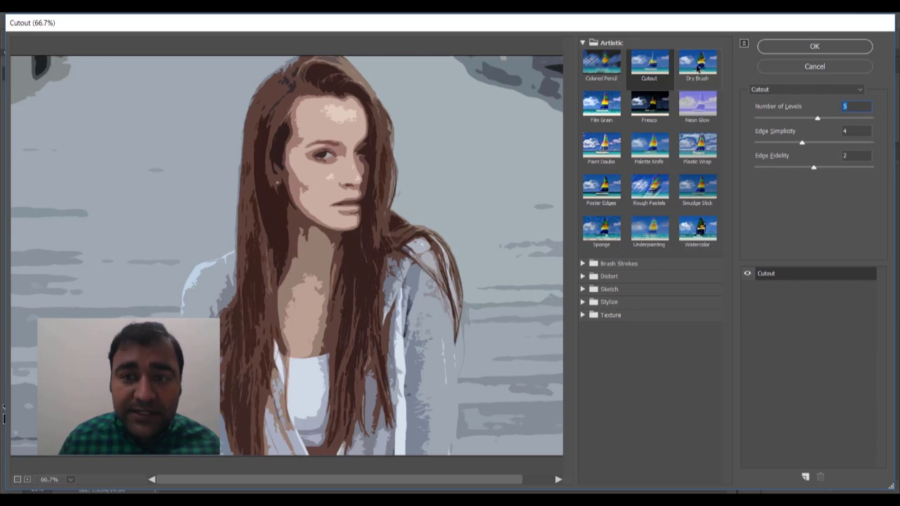
click(697, 68)
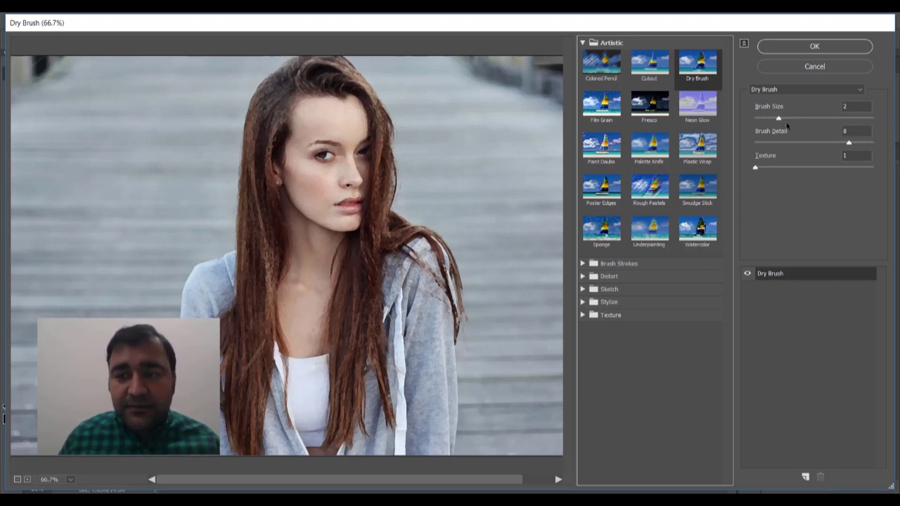
Set Dry Brush size to 3, then preview Film Grain, Neon Glow, Paint Daubs and Palette Knife
drag(778, 119, 787, 119)
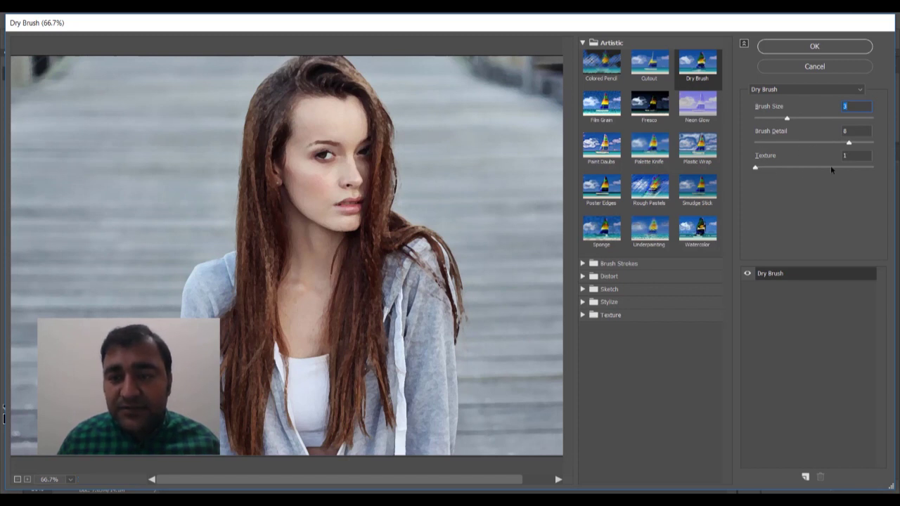
click(611, 108)
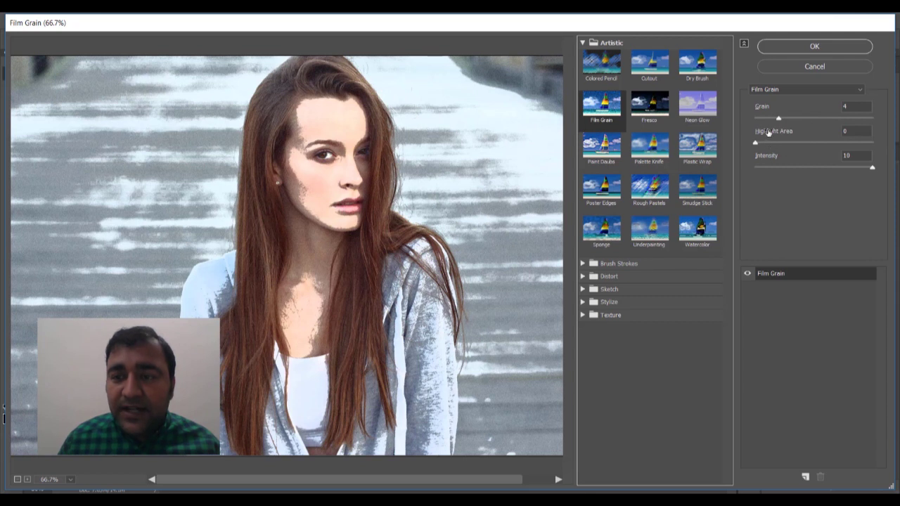
click(696, 103)
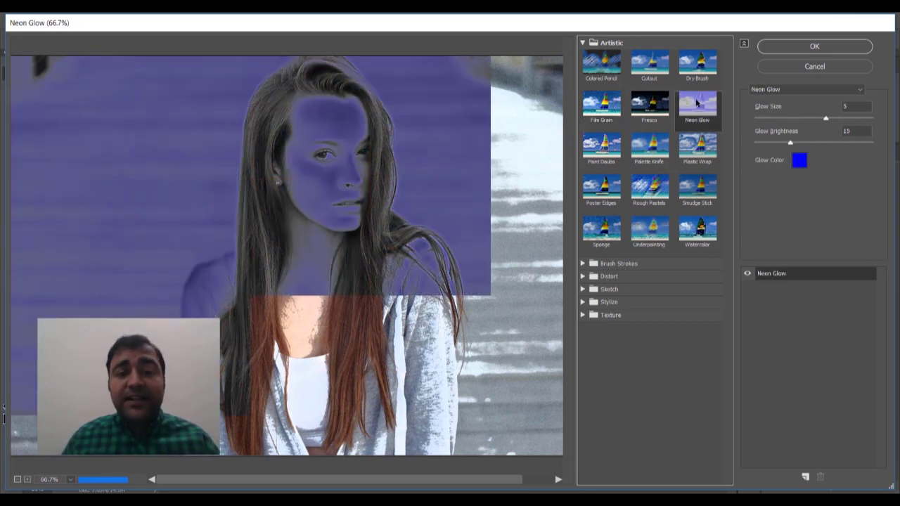
click(602, 147)
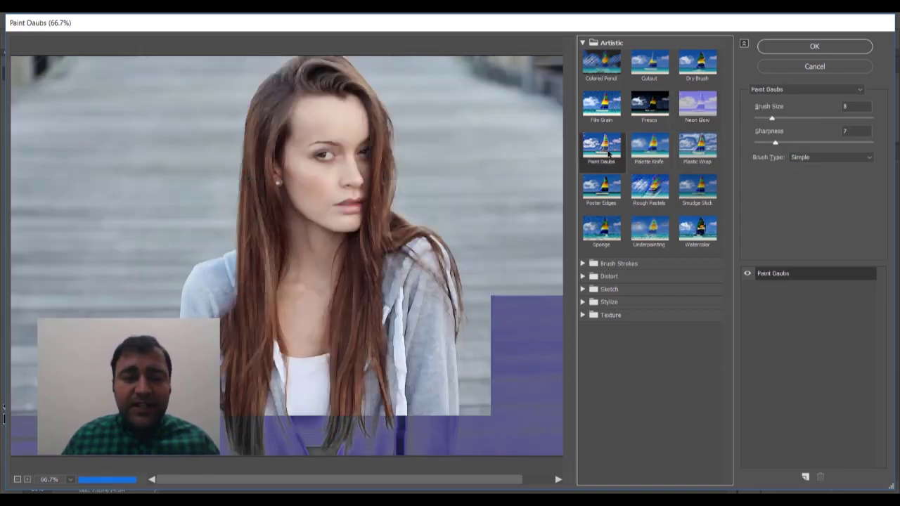
click(641, 146)
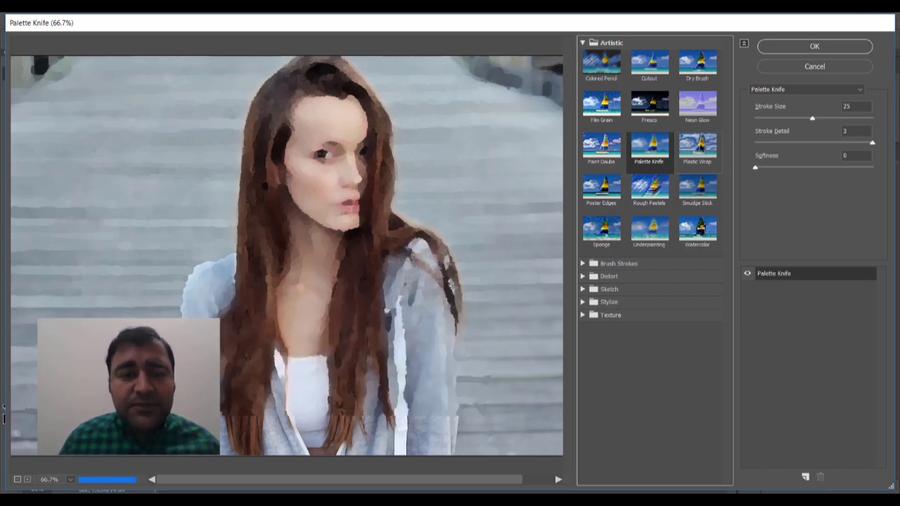
Preview Plastic Wrap, Poster Edges, Smudge Stick and Sponge, then switch to Brush Strokes' Accented Edges
click(699, 146)
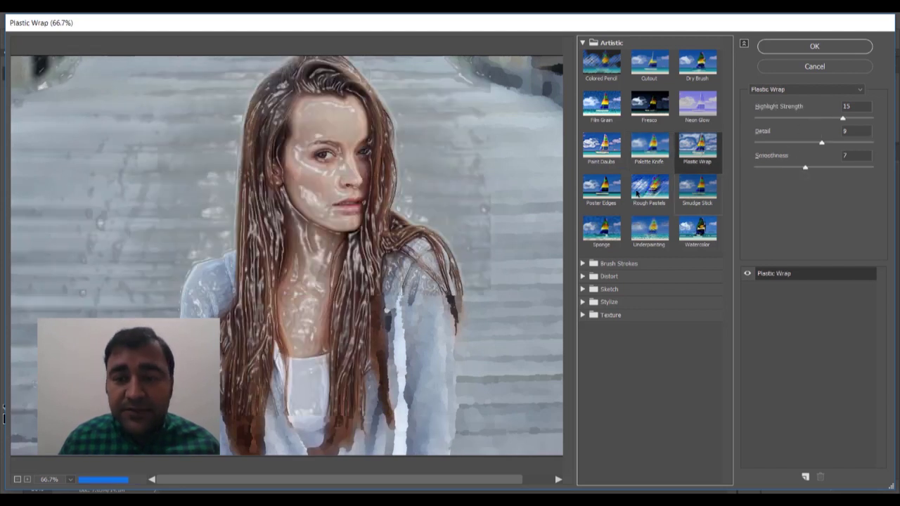
click(610, 189)
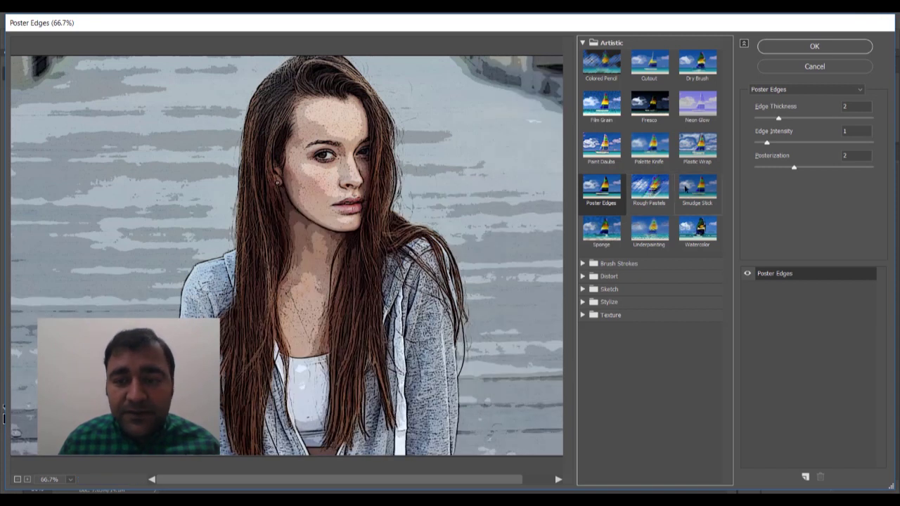
click(686, 188)
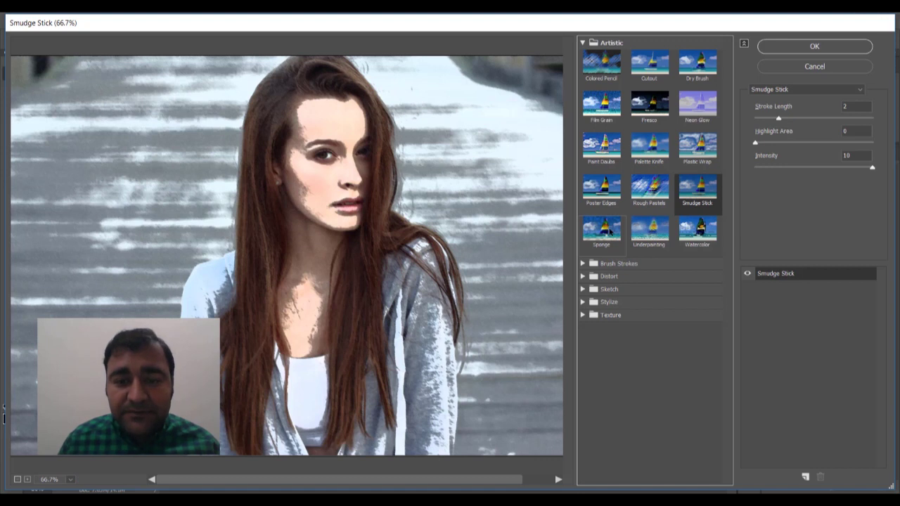
click(610, 232)
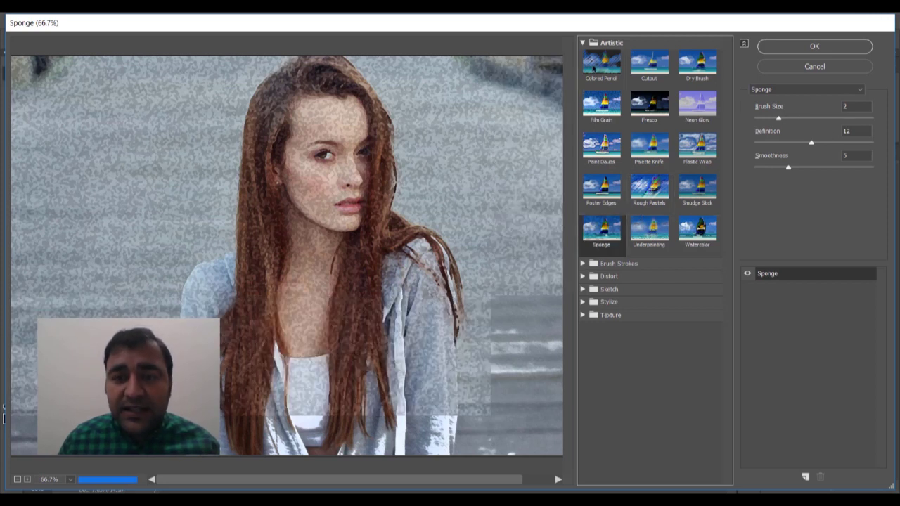
click(583, 43)
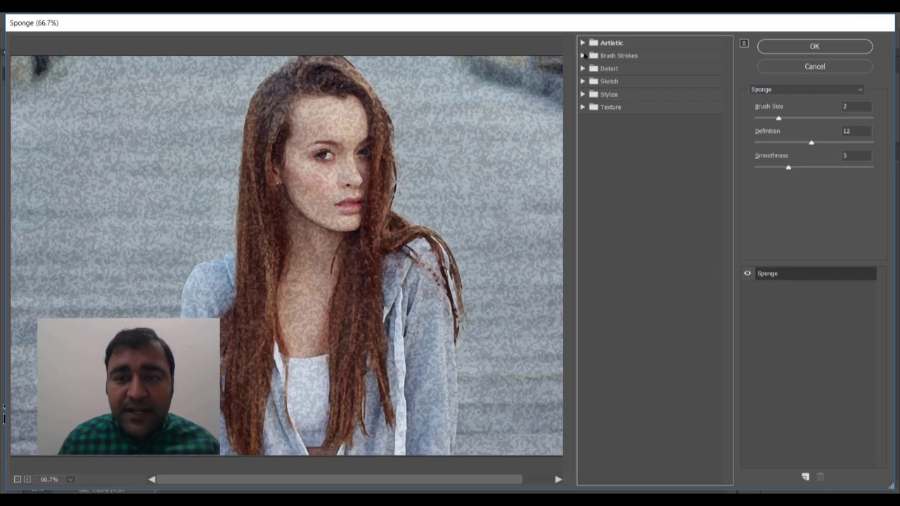
click(601, 80)
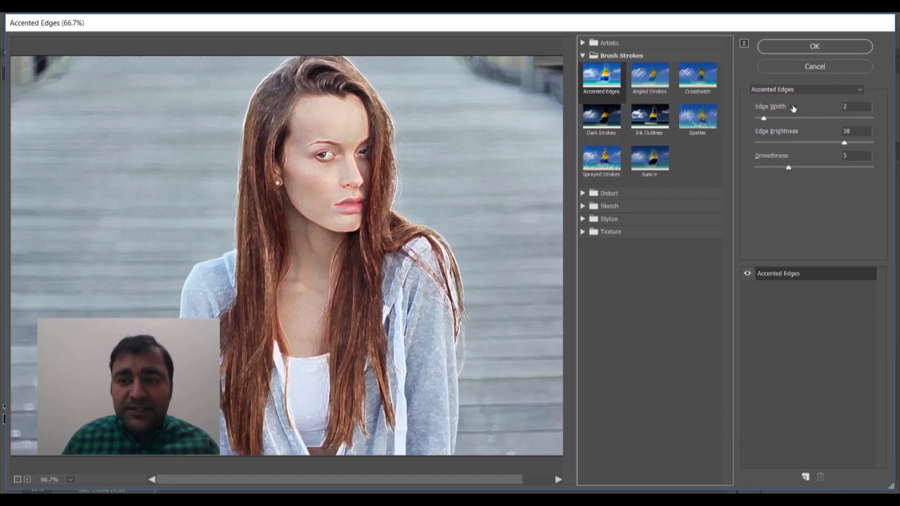
Set Accented Edges Edge Width to 2, zoom onto the face, and apply it to Layer 0 copy
drag(770, 118, 789, 119)
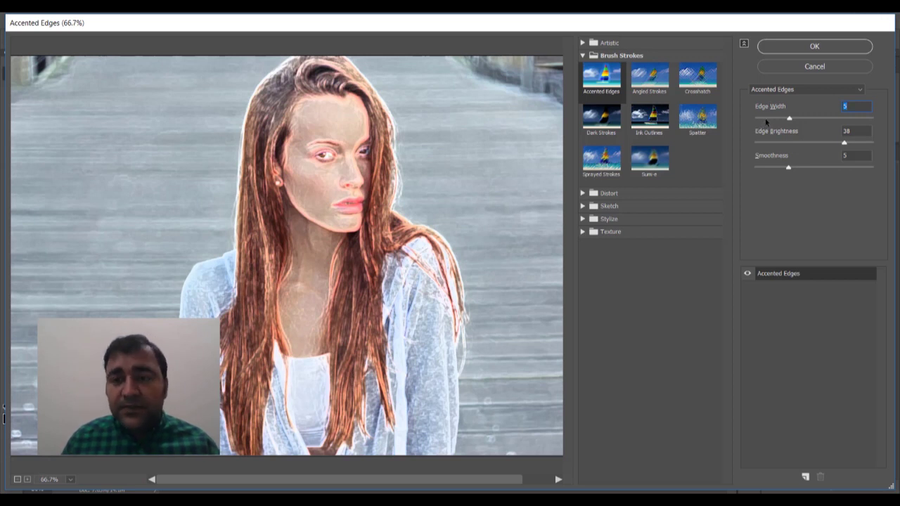
click(759, 118)
key(Up)
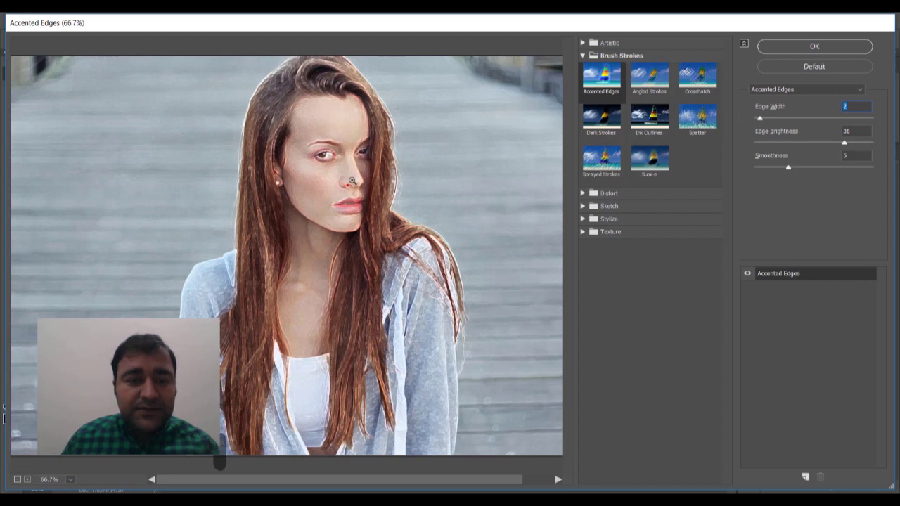
key(ctrl+plus)
key(ctrl+plus)
drag(239, 229, 513, 147)
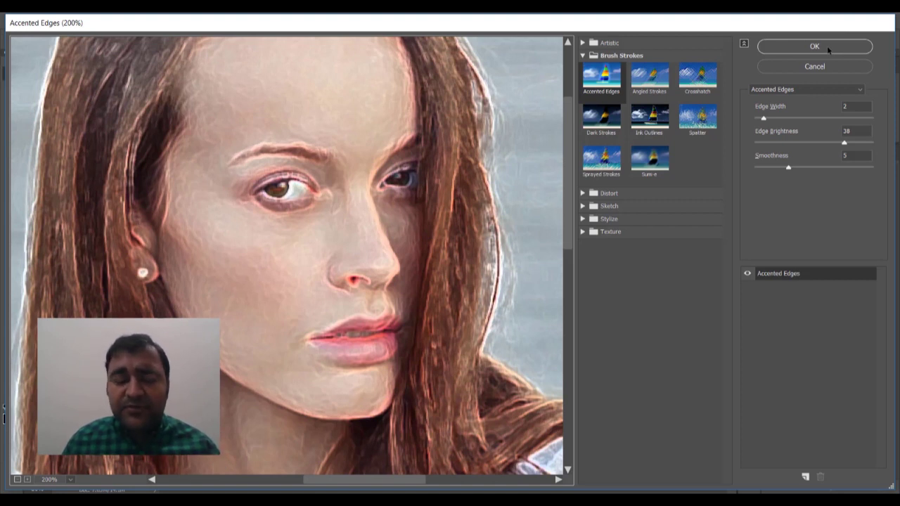
click(814, 46)
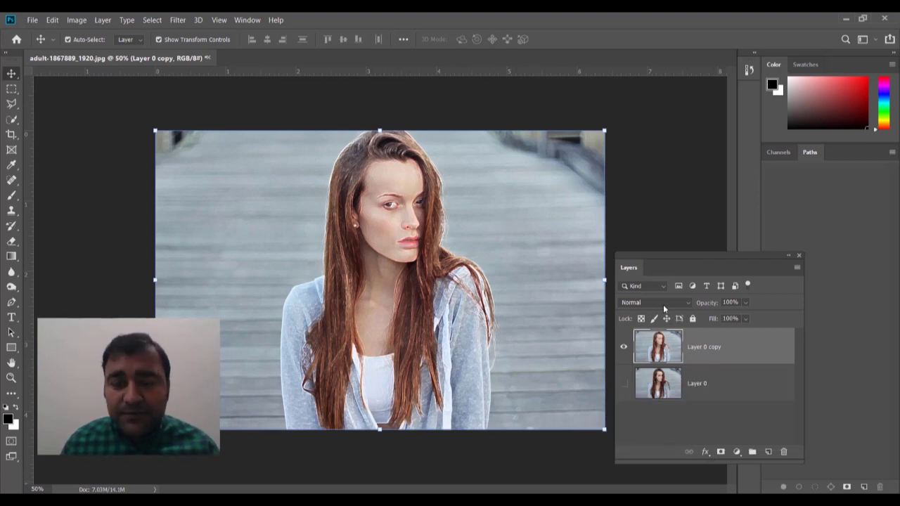
Set Layer 0 copy's blend mode to Divide for a pencil-sketch look
click(661, 303)
click(637, 257)
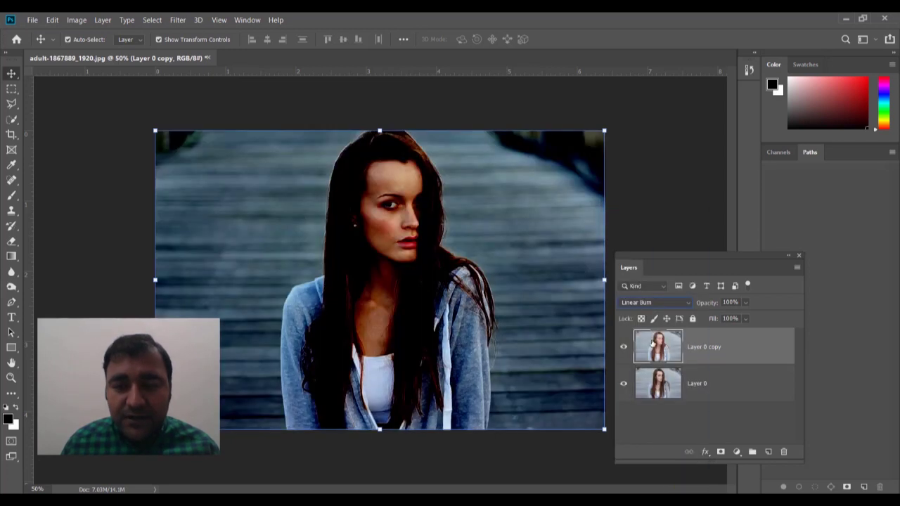
click(657, 305)
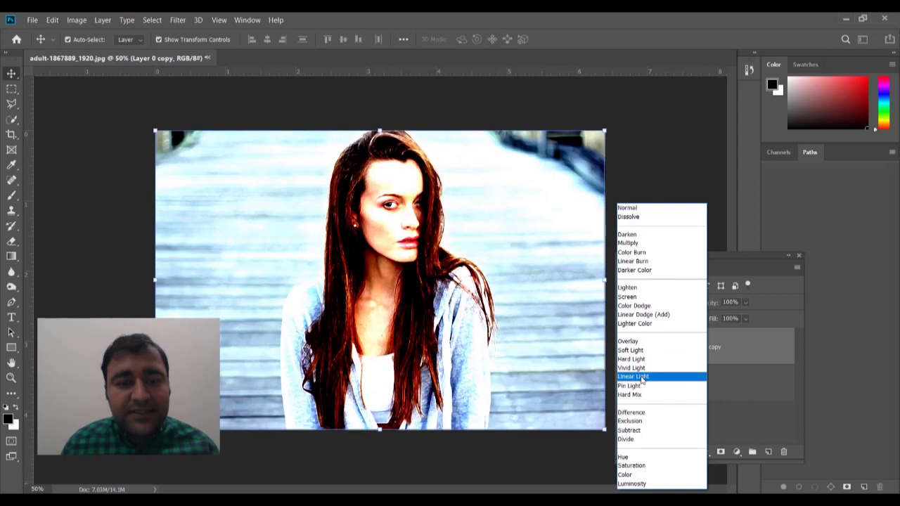
click(642, 441)
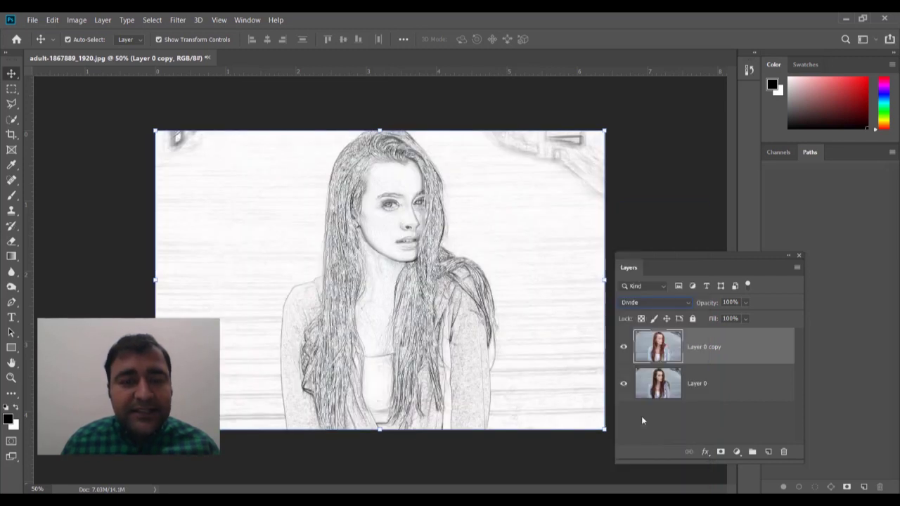
click(659, 193)
Zoom in to inspect the sketch, reset the blend mode to Normal, and open the Filter menu
key(ctrl+plus)
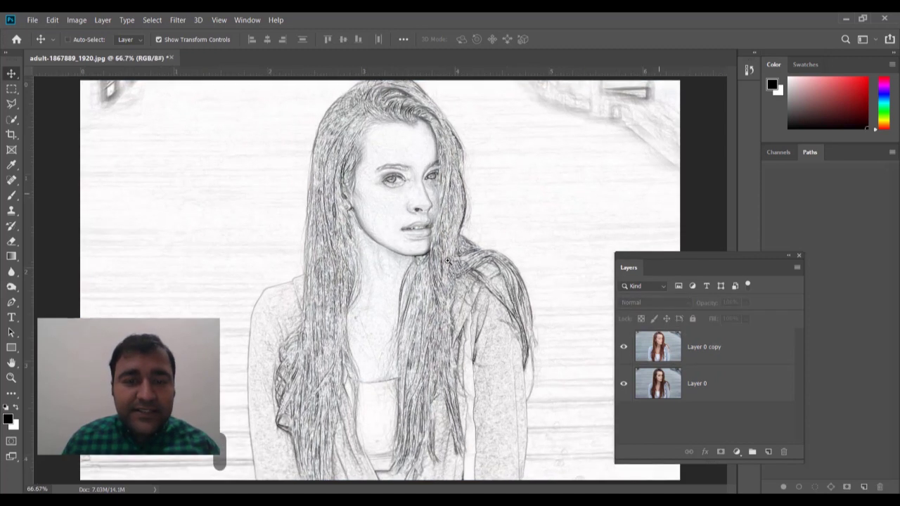
key(ctrl+plus)
scroll(438, 225, up, 1)
scroll(438, 225, up, 1)
scroll(436, 218, down, 3)
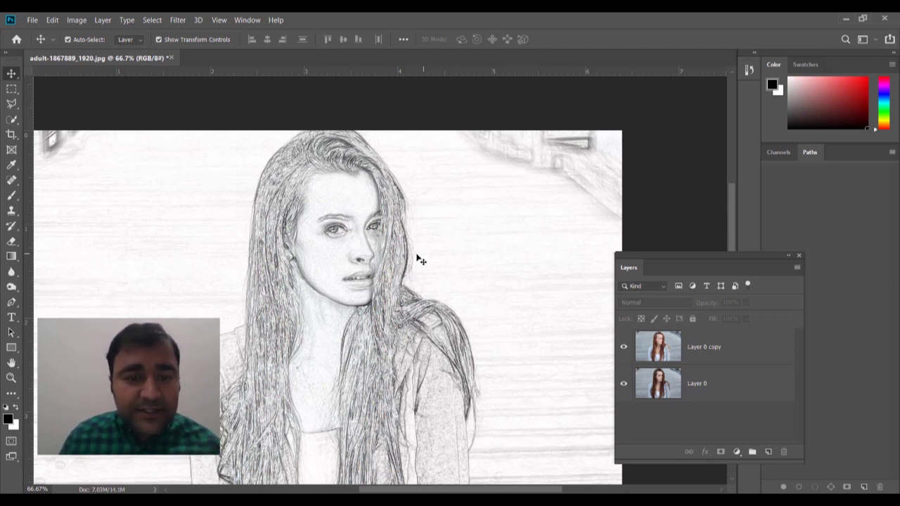
scroll(347, 253, up, 2)
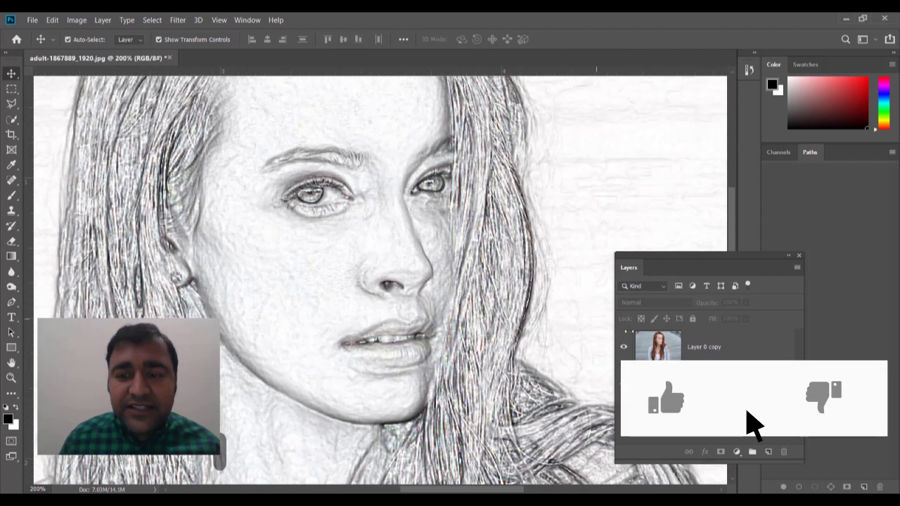
click(662, 302)
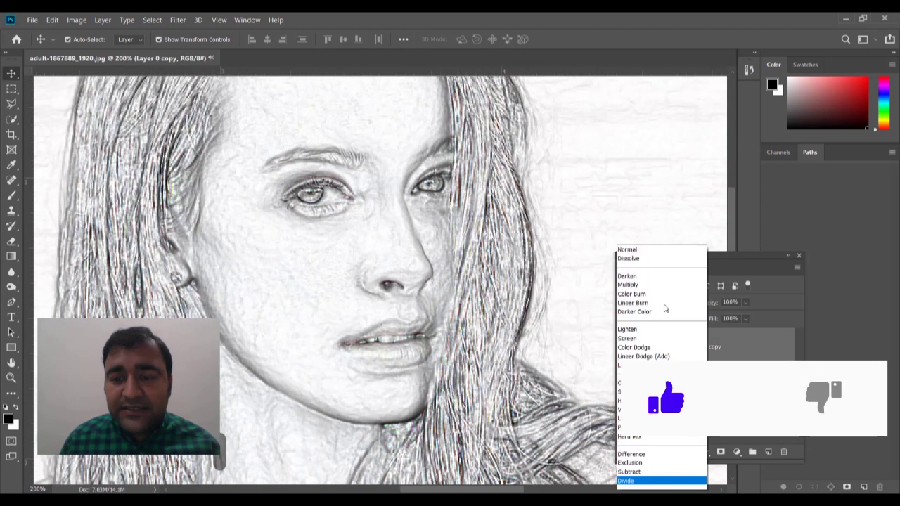
click(644, 209)
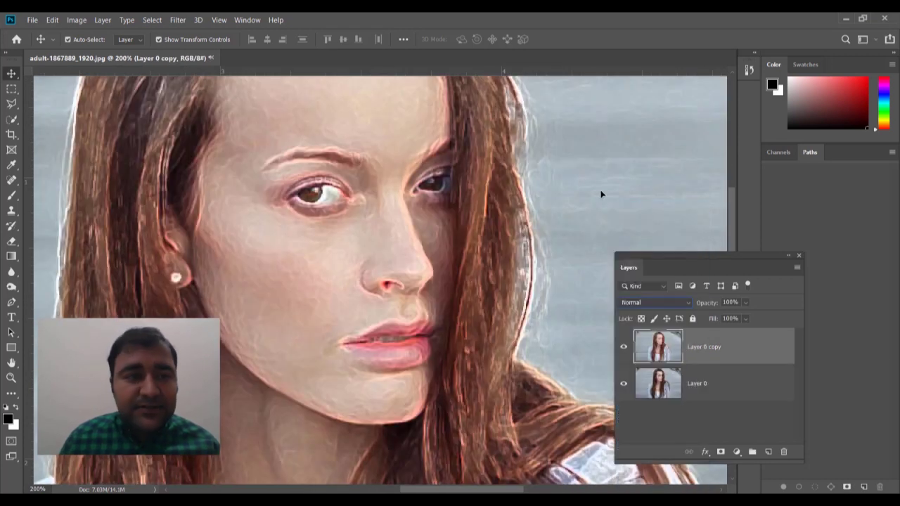
click(176, 21)
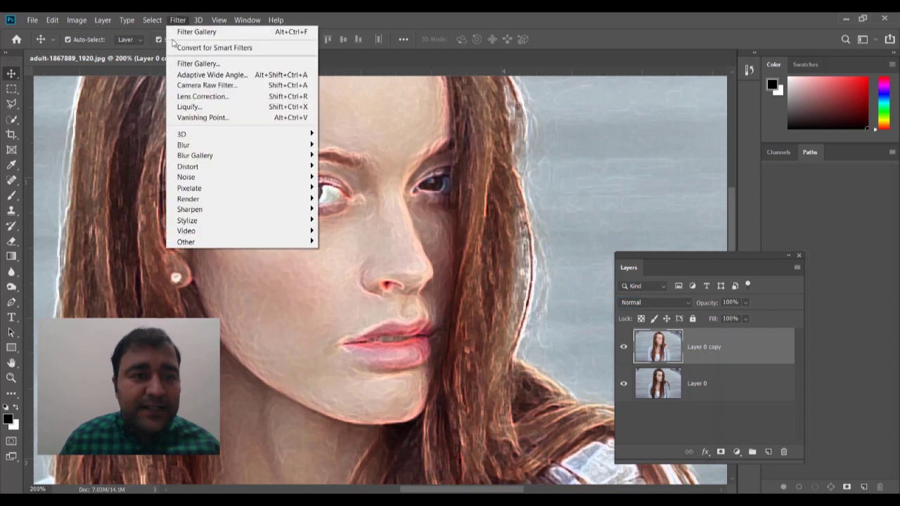
Reopen the Filter Gallery and preview the Sketch filters Bas Relief, Charcoal and Chrome
click(217, 65)
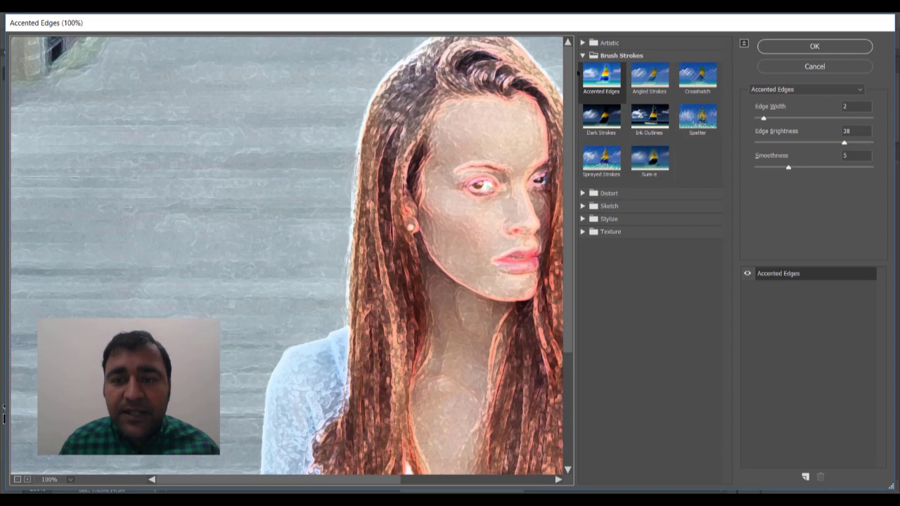
click(583, 57)
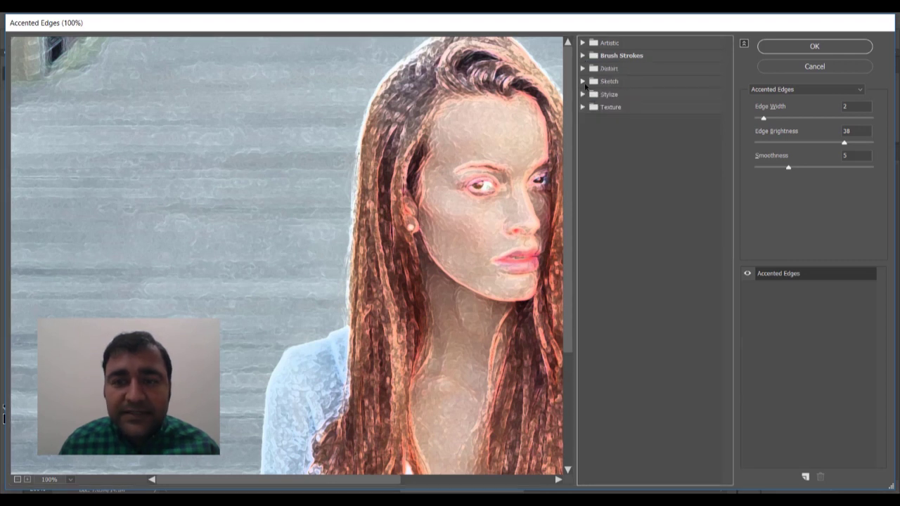
click(583, 82)
click(599, 100)
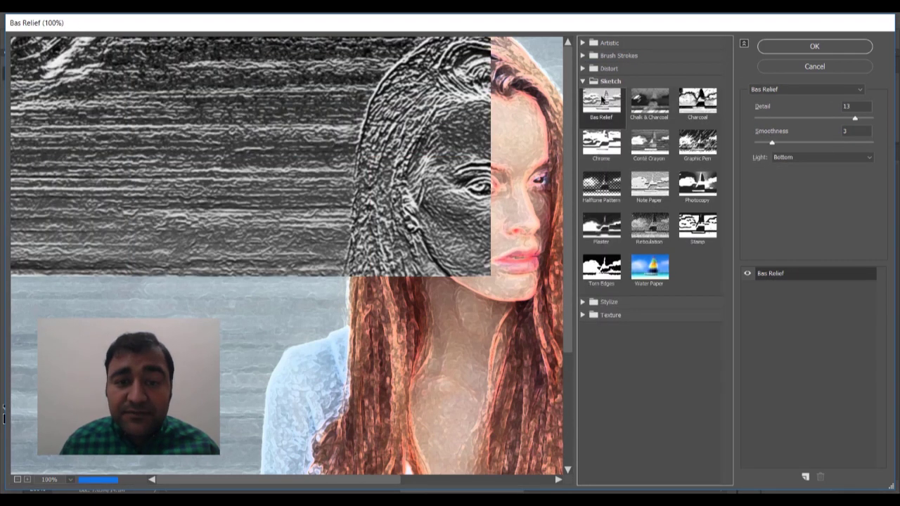
click(696, 102)
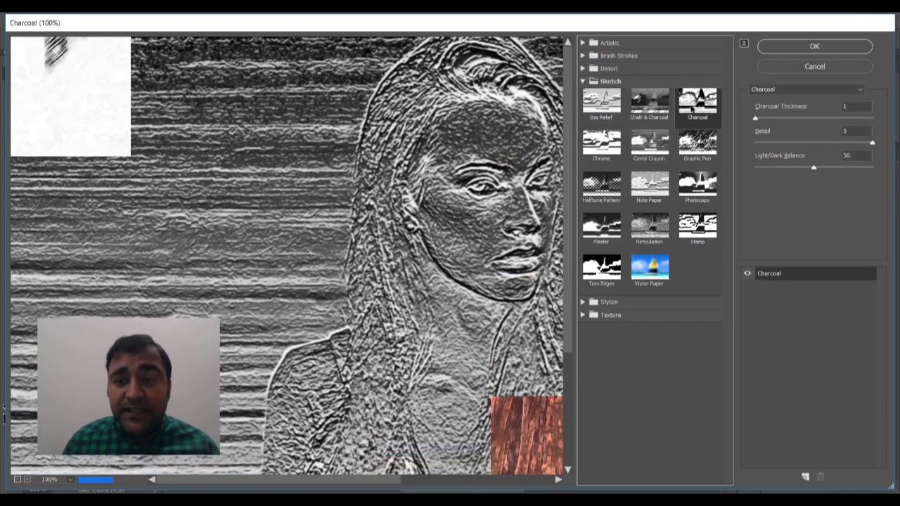
click(614, 149)
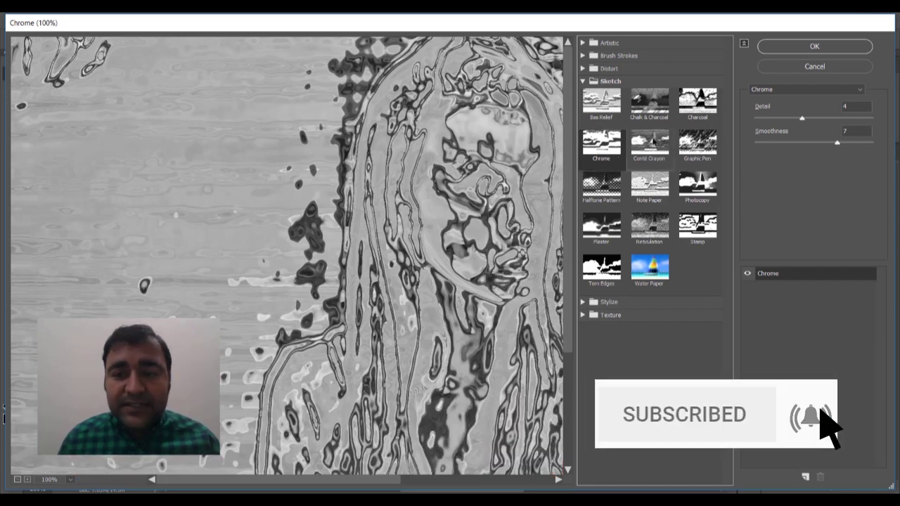
Preview Conté Crayon, Graphic Pen, Plaster and Stamp, then switch to Stylize's Glowing Edges
click(652, 141)
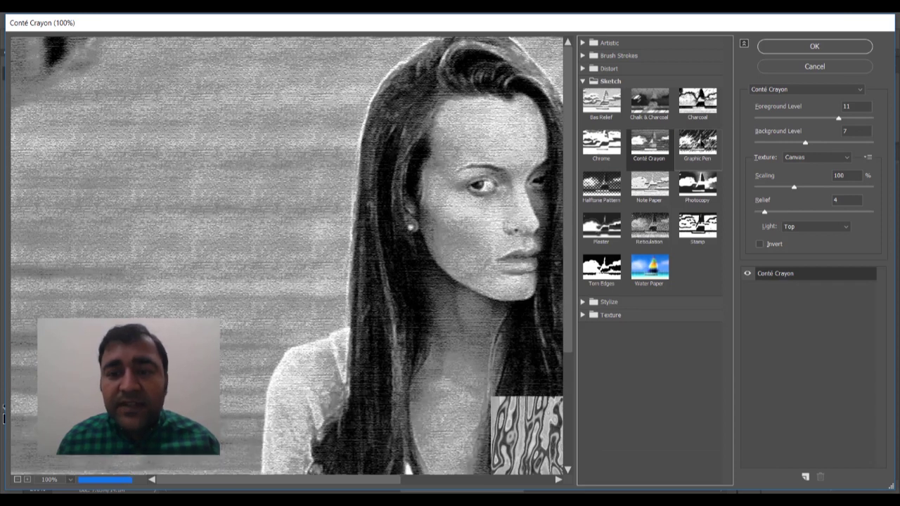
click(703, 143)
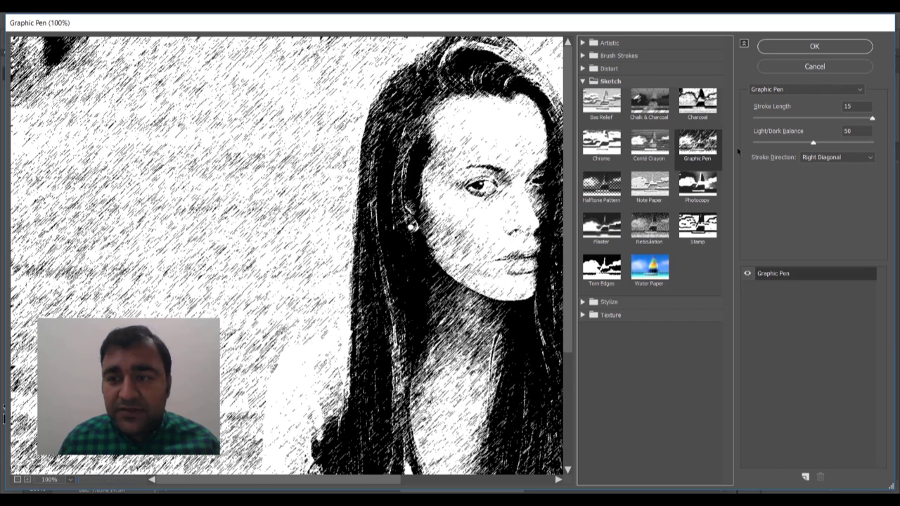
click(601, 225)
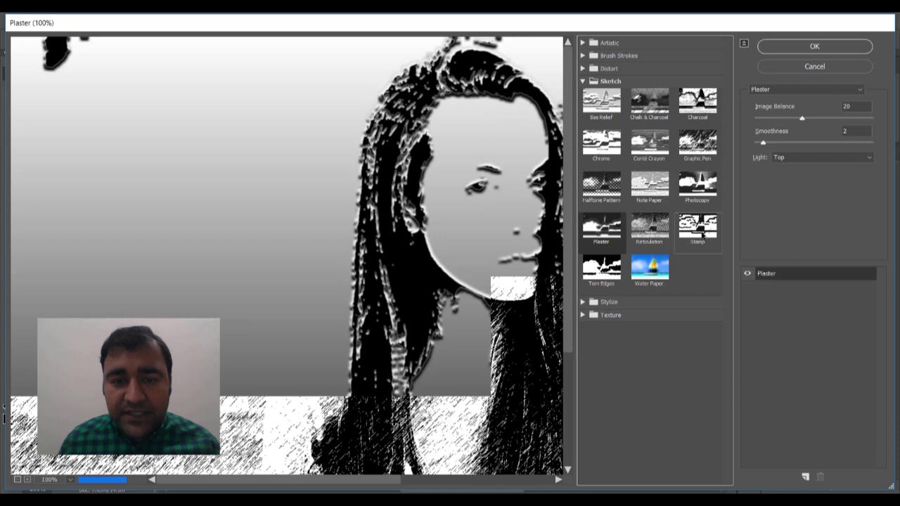
click(706, 238)
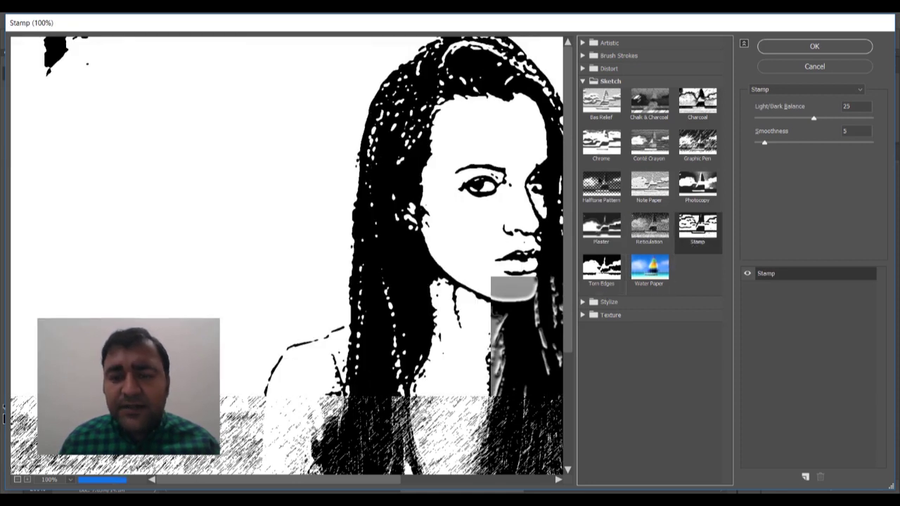
click(583, 82)
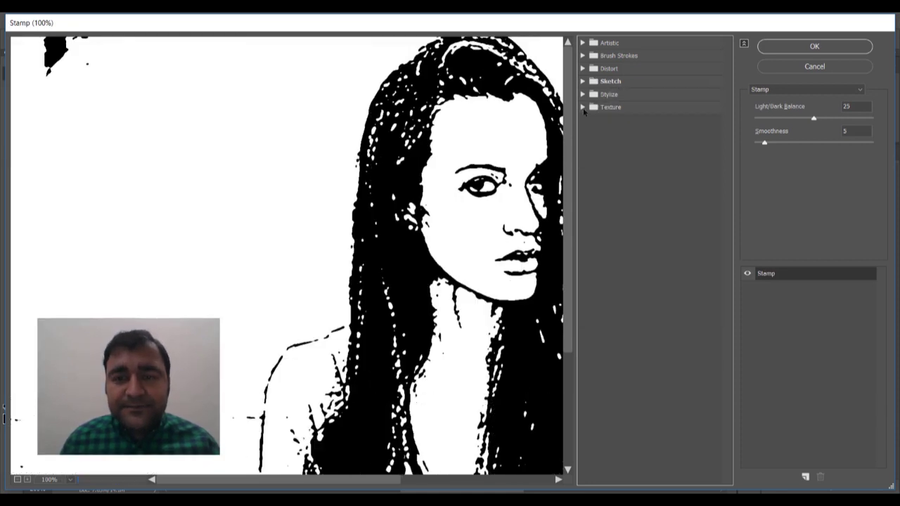
click(583, 97)
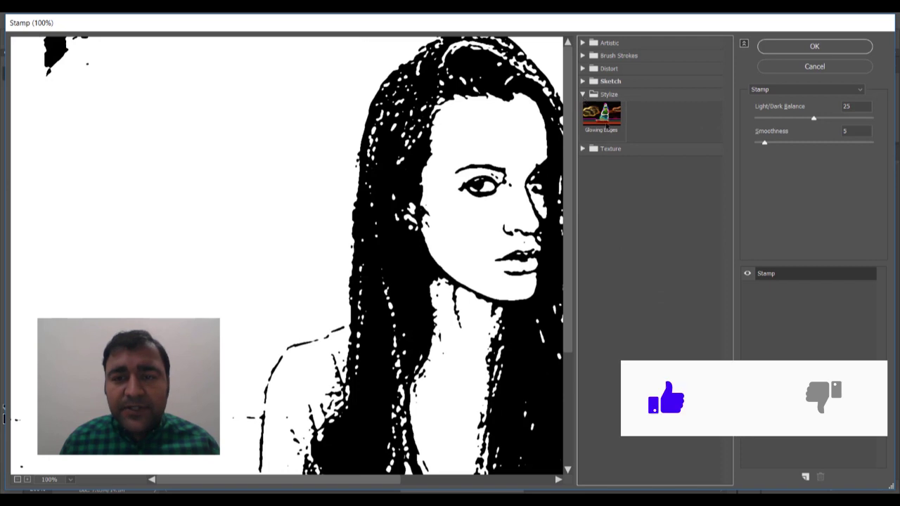
click(601, 116)
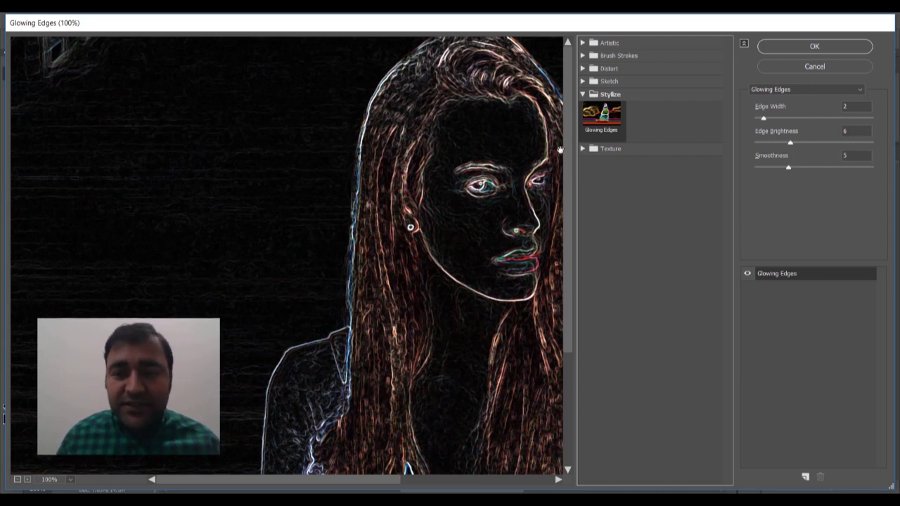
Collapse the Stylize group and expand the Texture filter group
click(592, 93)
click(592, 106)
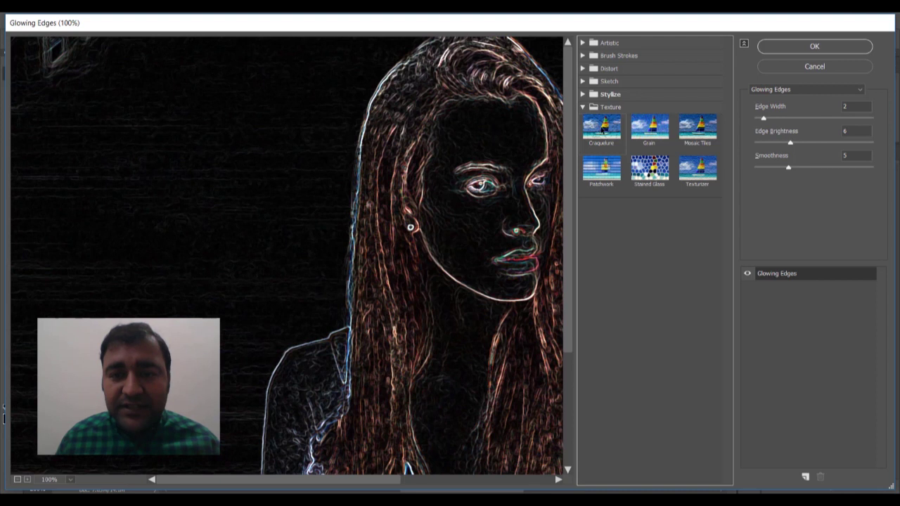
Set Craquelure crack spacing to 60, compare Patchwork, Texturizer and Mosaic Tiles, then reselect Craquelure and close the gallery
click(601, 129)
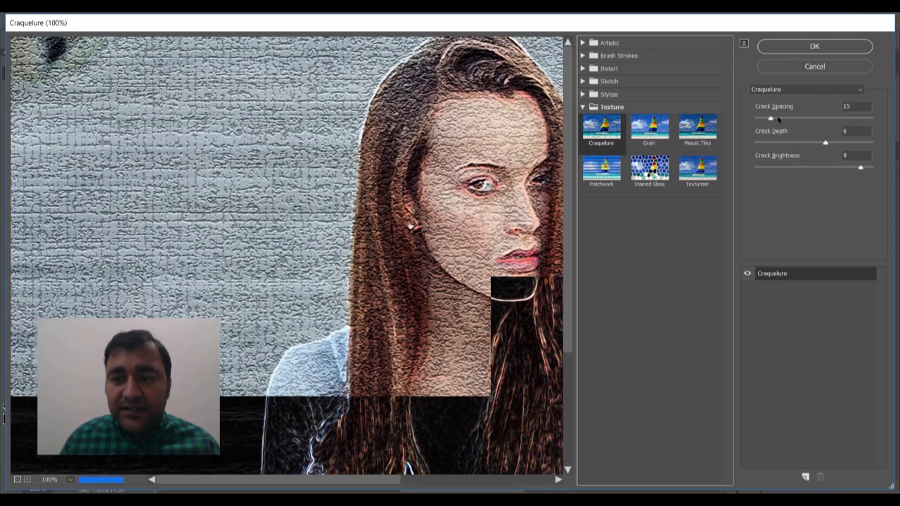
drag(779, 118, 806, 119)
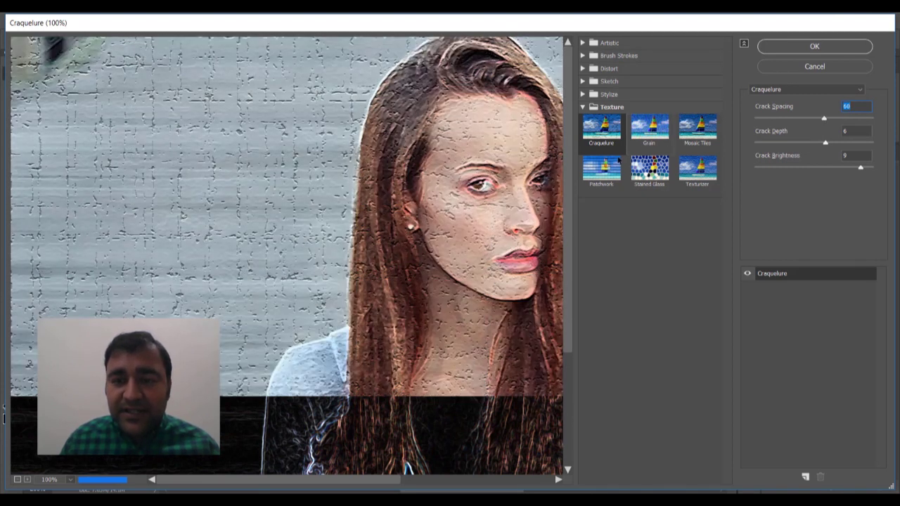
click(612, 166)
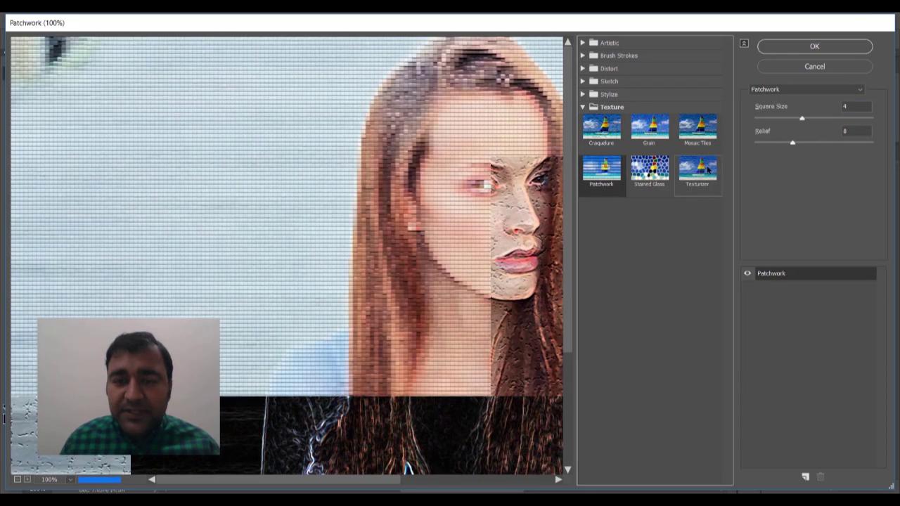
click(708, 169)
click(696, 136)
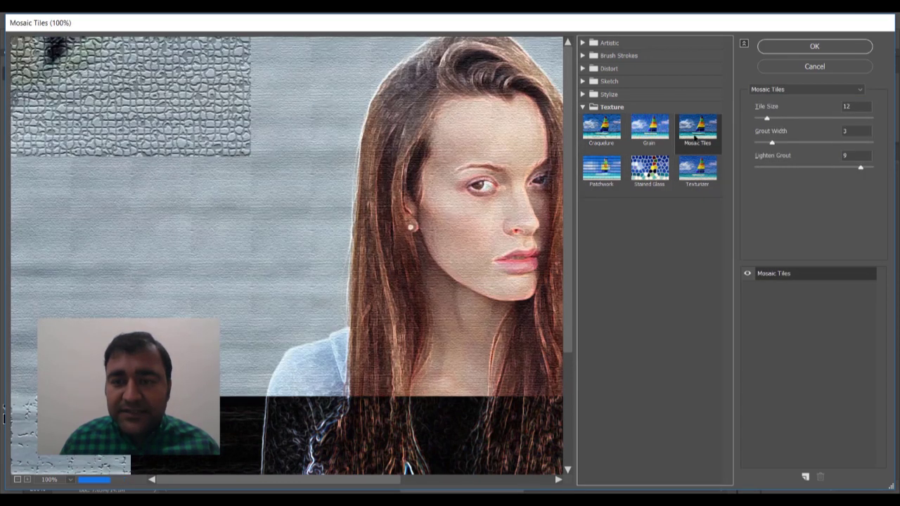
click(614, 133)
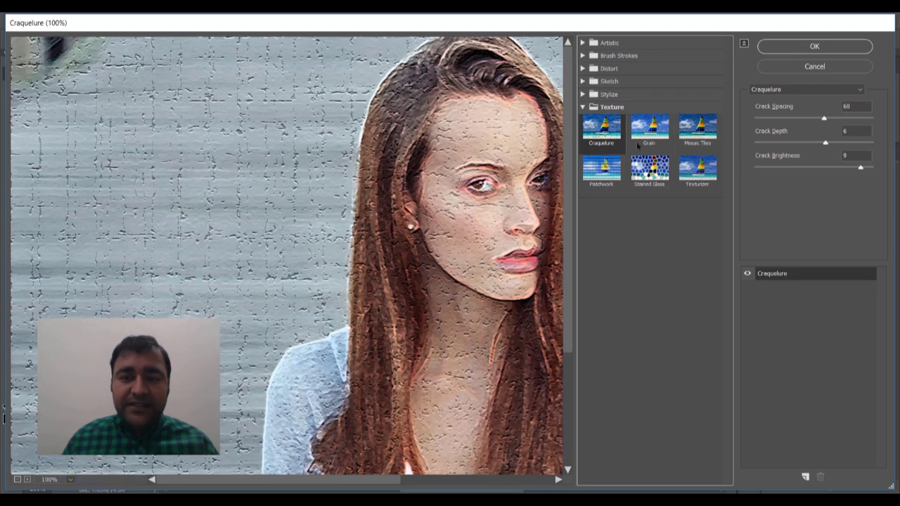
click(836, 48)
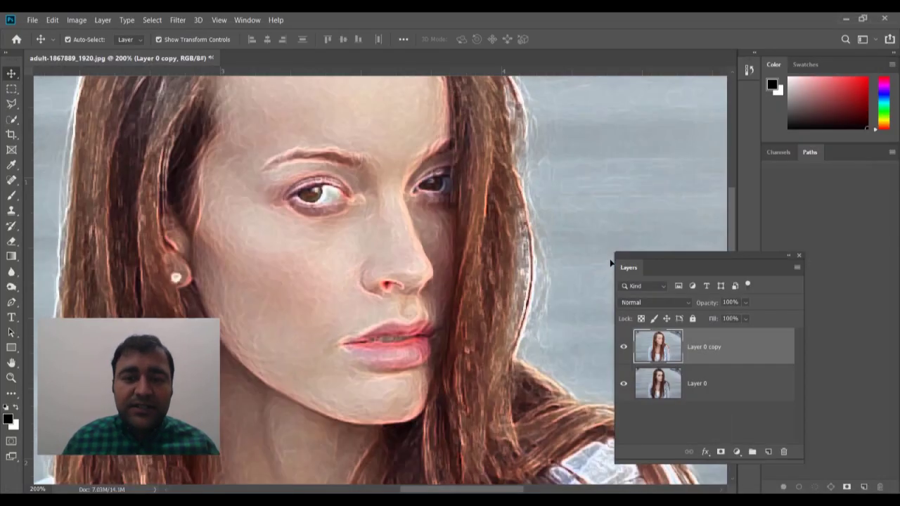
Zoom in on the cracked face and set Layer 0 copy's blend mode to Luminosity
key(ctrl+minus)
key(ctrl+minus)
key(ctrl+plus)
drag(352, 299, 398, 236)
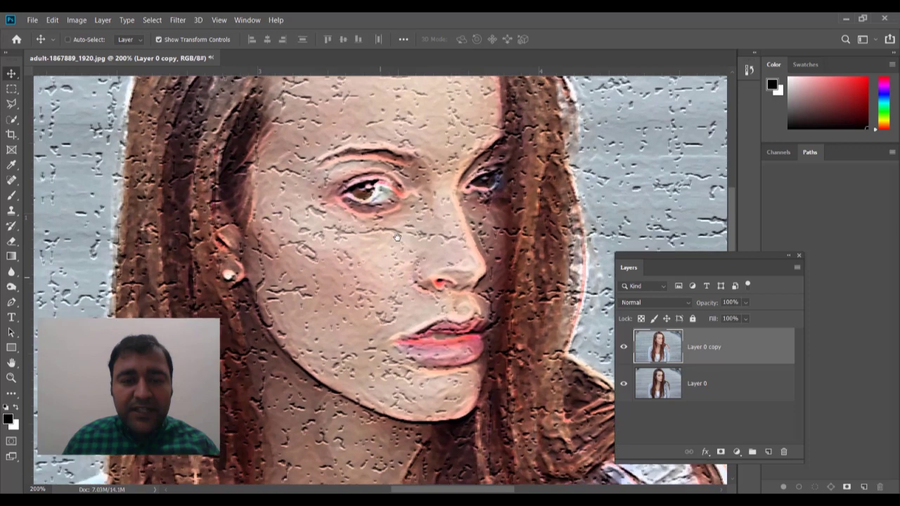
click(669, 306)
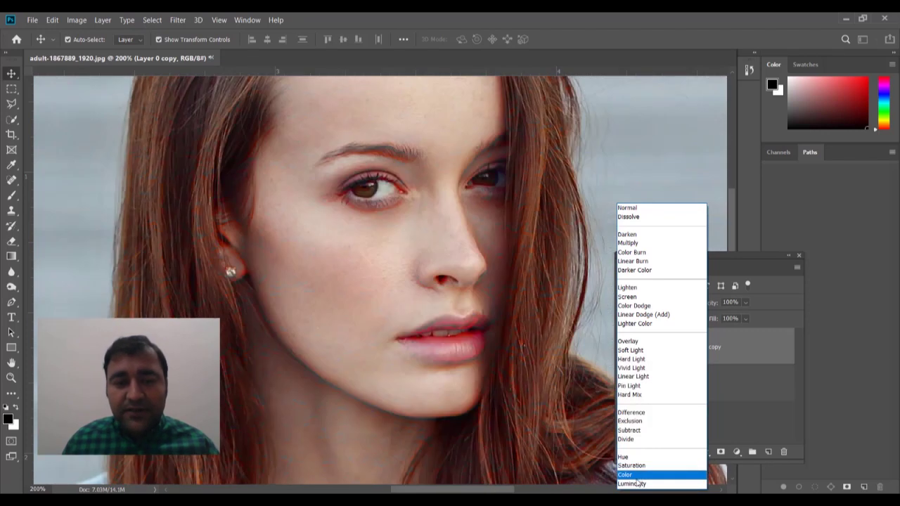
click(633, 483)
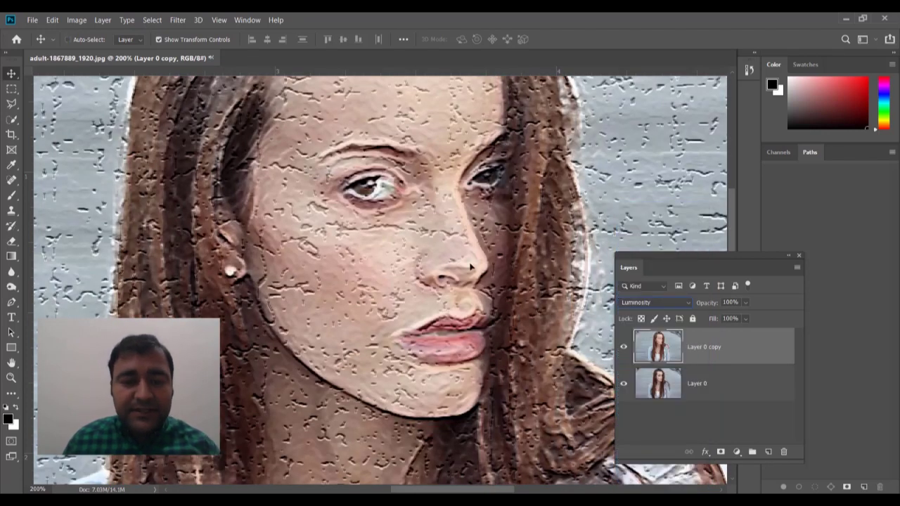
Zoom out, then zoom in around the eyes to review the Luminosity-blended textured portrait
key(ctrl+minus)
key(ctrl+minus)
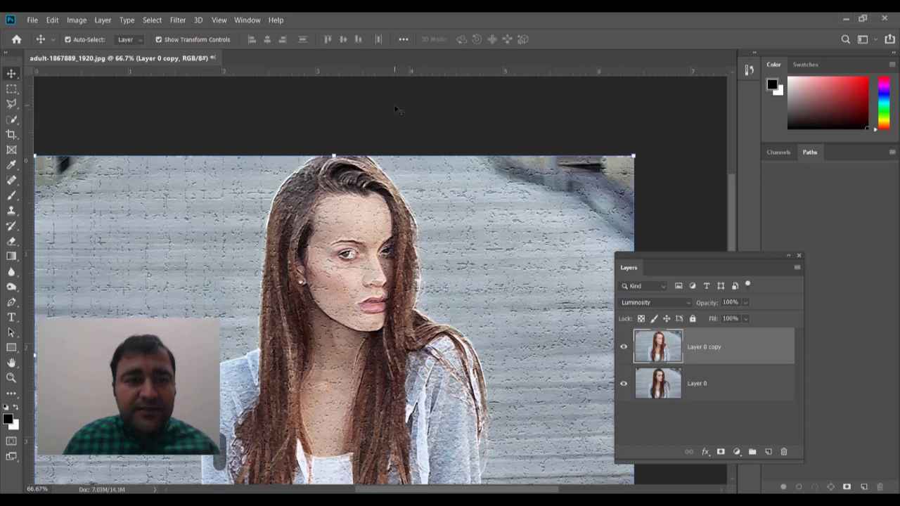
click(395, 107)
scroll(350, 242, up, 1)
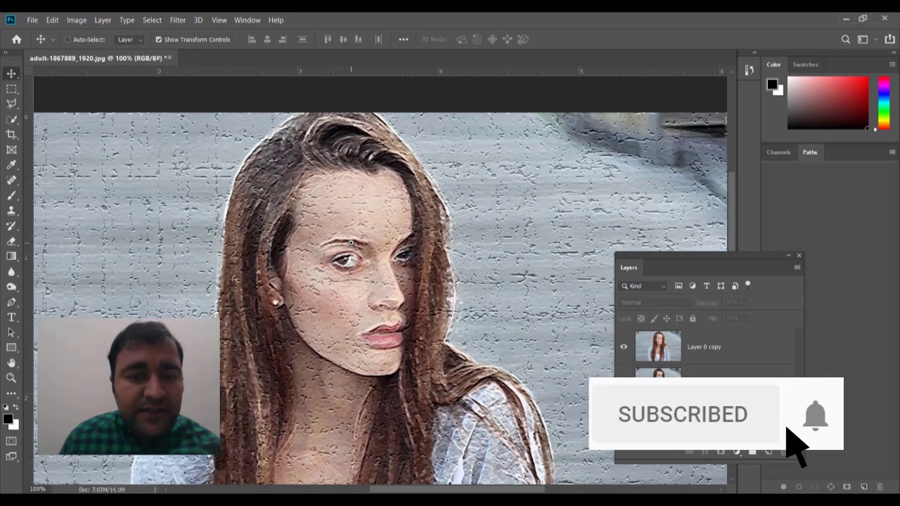
scroll(350, 243, down, 1)
scroll(431, 255, down, 2)
scroll(431, 254, down, 2)
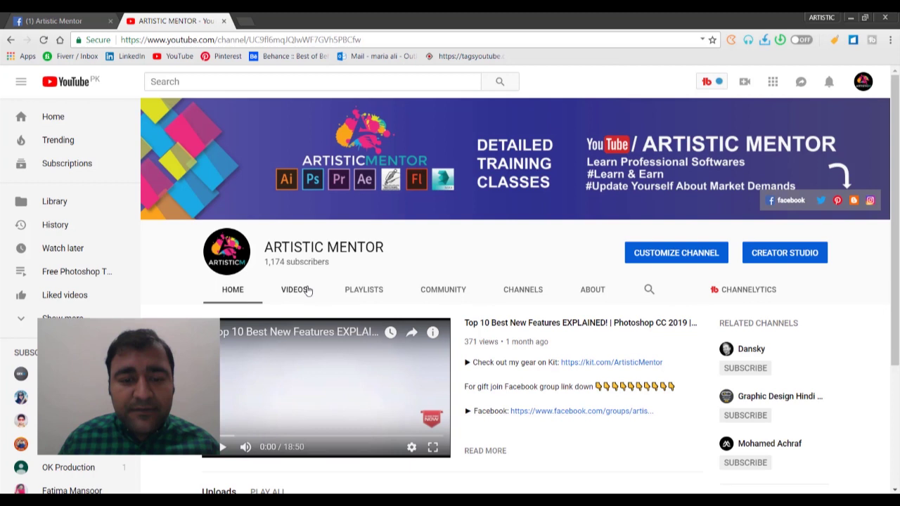
Scroll the ARTISTIC MENTOR channel's banner and latest uploads, then go to its PLAYLISTS tab
scroll(421, 375, down, 2)
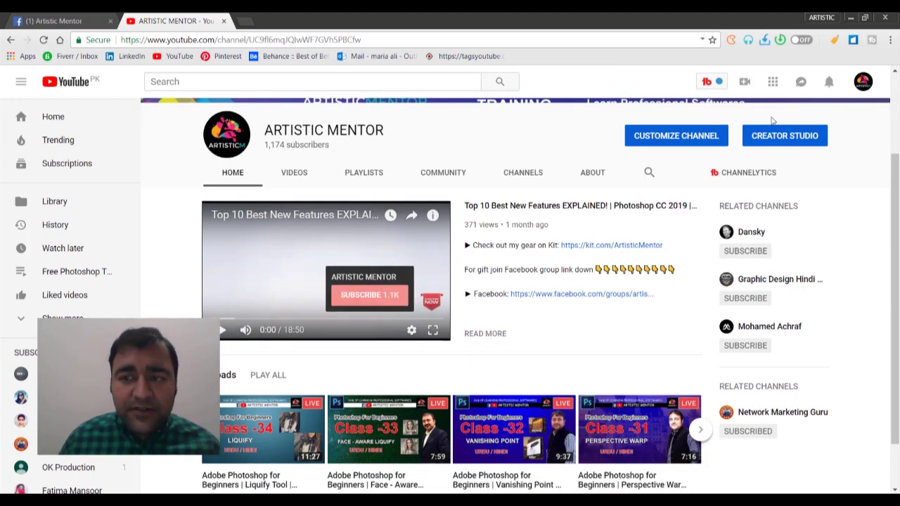
scroll(589, 221, down, 1)
scroll(576, 232, up, 3)
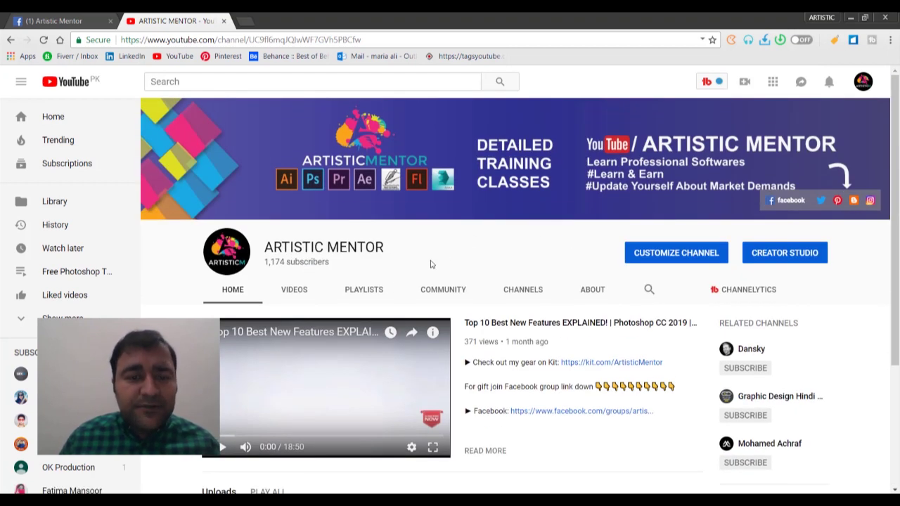
click(377, 289)
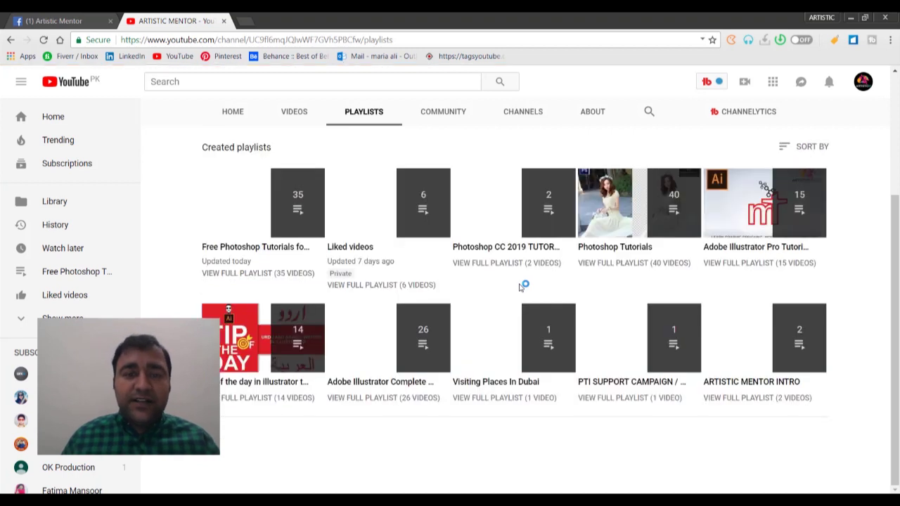
Scroll through the channel's ten created playlists, including Free Photoshop Tutorials and Adobe Illustrator Complete
scroll(505, 294, up, 3)
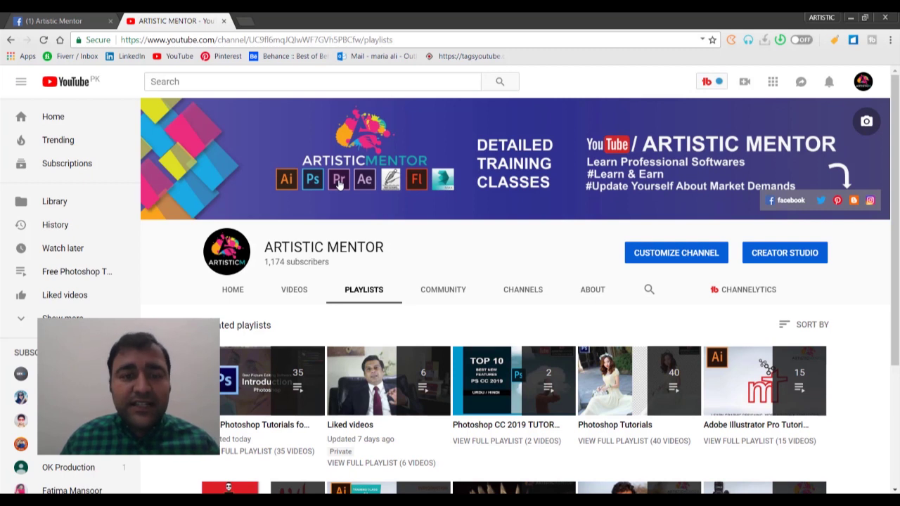
scroll(339, 182, down, 1)
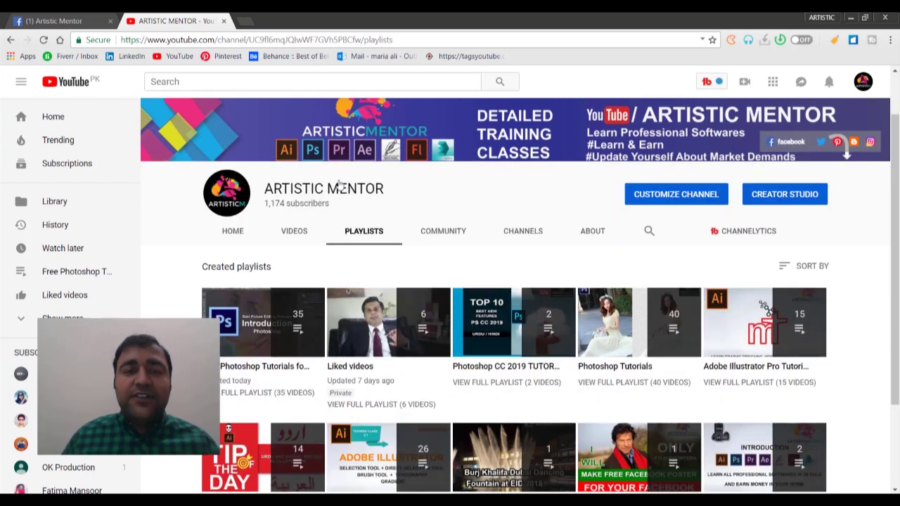
scroll(338, 181, up, 1)
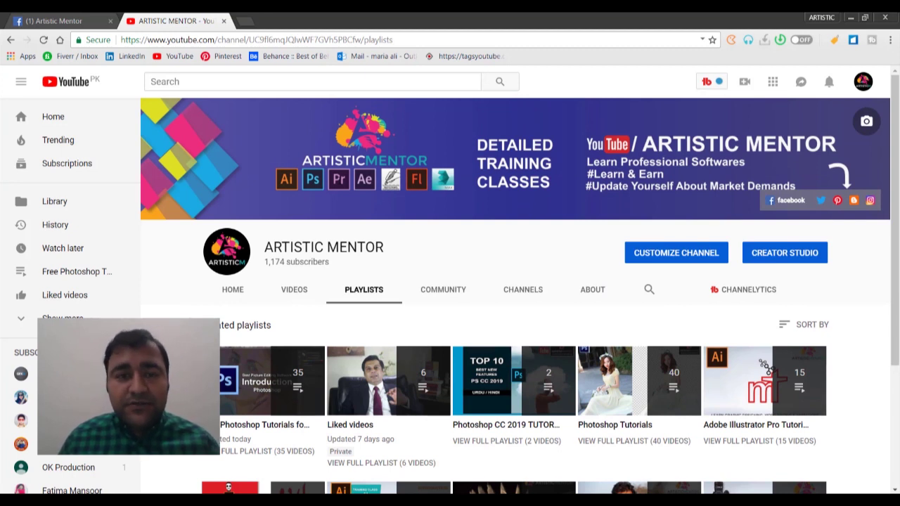
scroll(339, 181, down, 3)
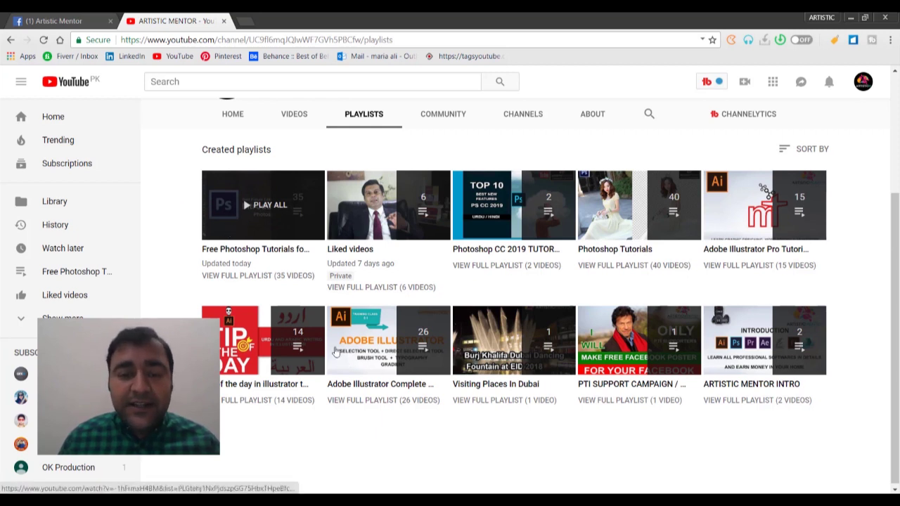
mouse_move(388, 341)
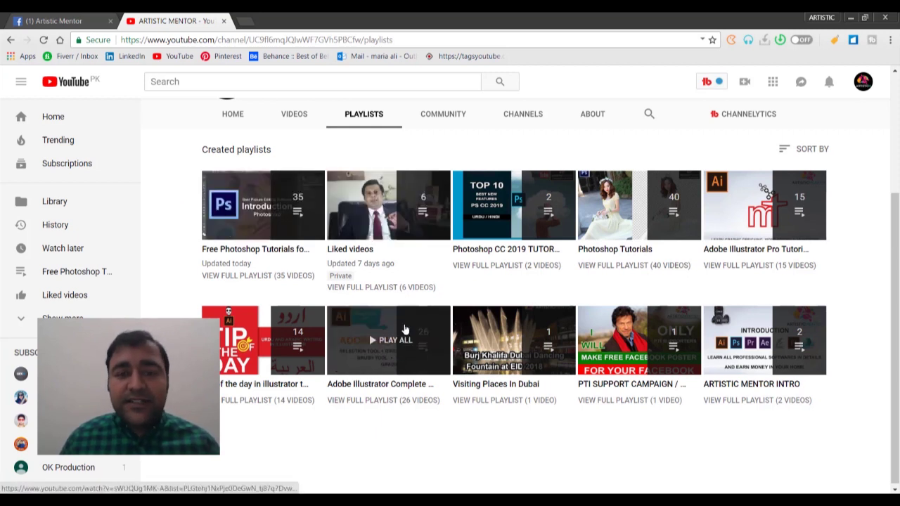
scroll(442, 301, up, 1)
scroll(458, 274, up, 3)
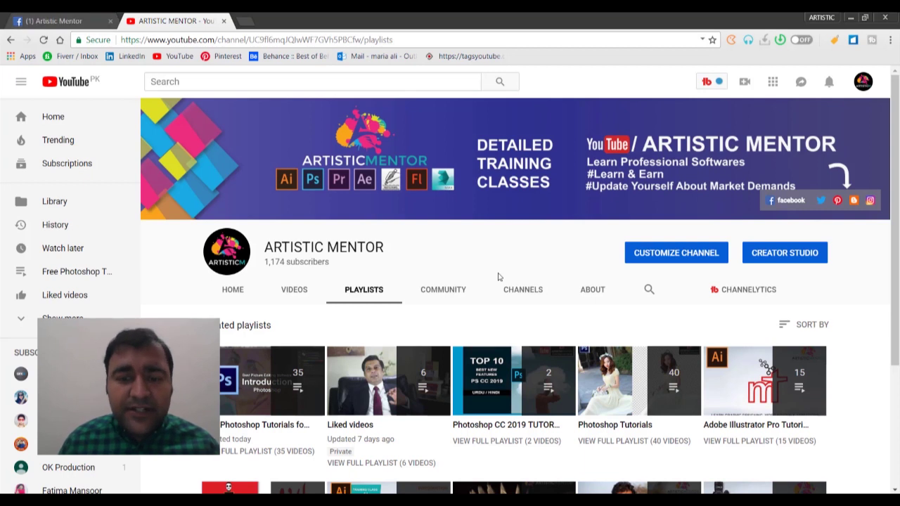
scroll(534, 309, down, 3)
mouse_move(513, 338)
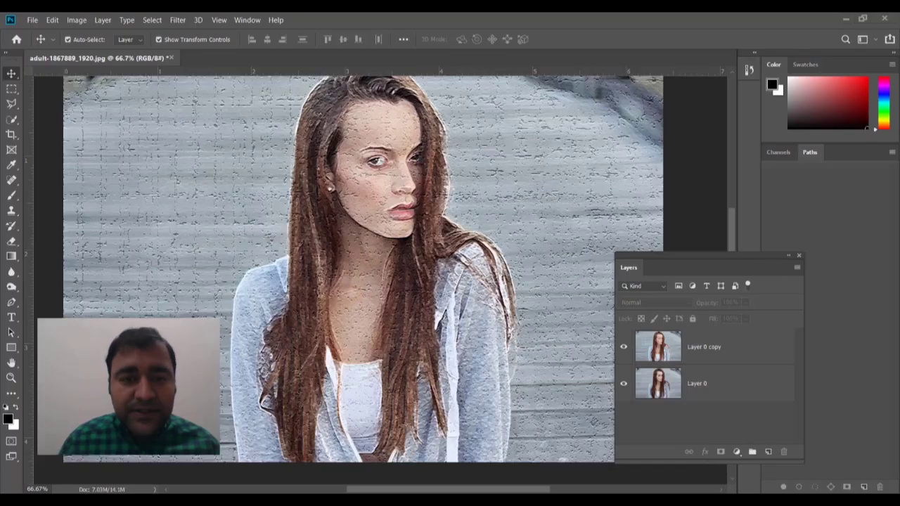